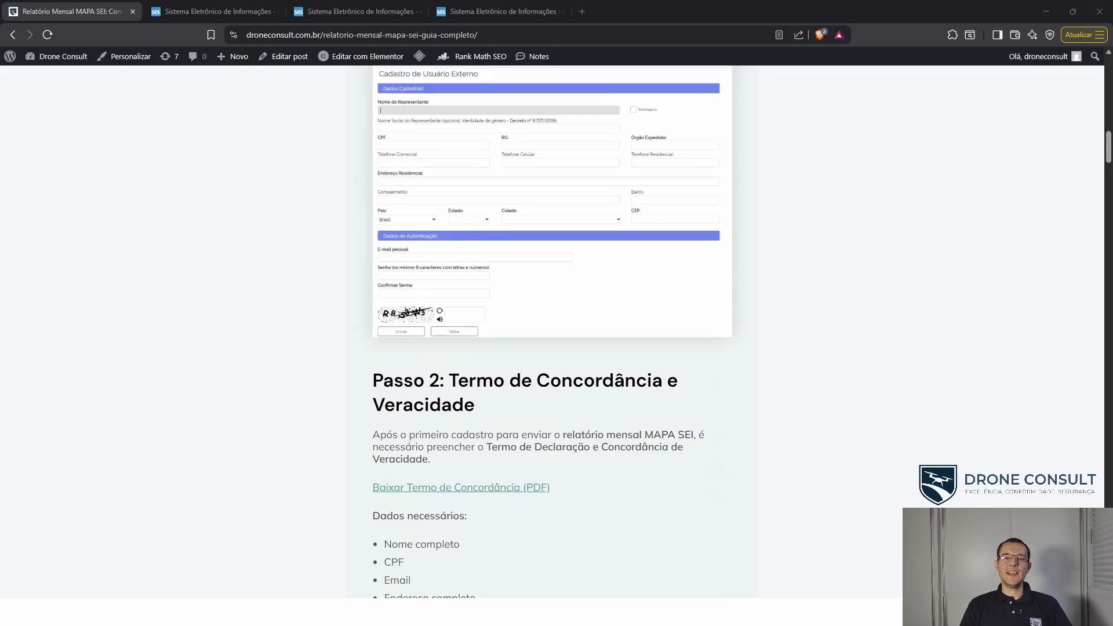
Step: Go to the SEI page for external user registration, check its web address, and continue to the registration form
{"action": "scroll", "coordinate": [551, 330], "scroll_direction": "up", "scroll_amount": 1}
{"action": "scroll", "coordinate": [550, 330], "scroll_direction": "down", "scroll_amount": 1}
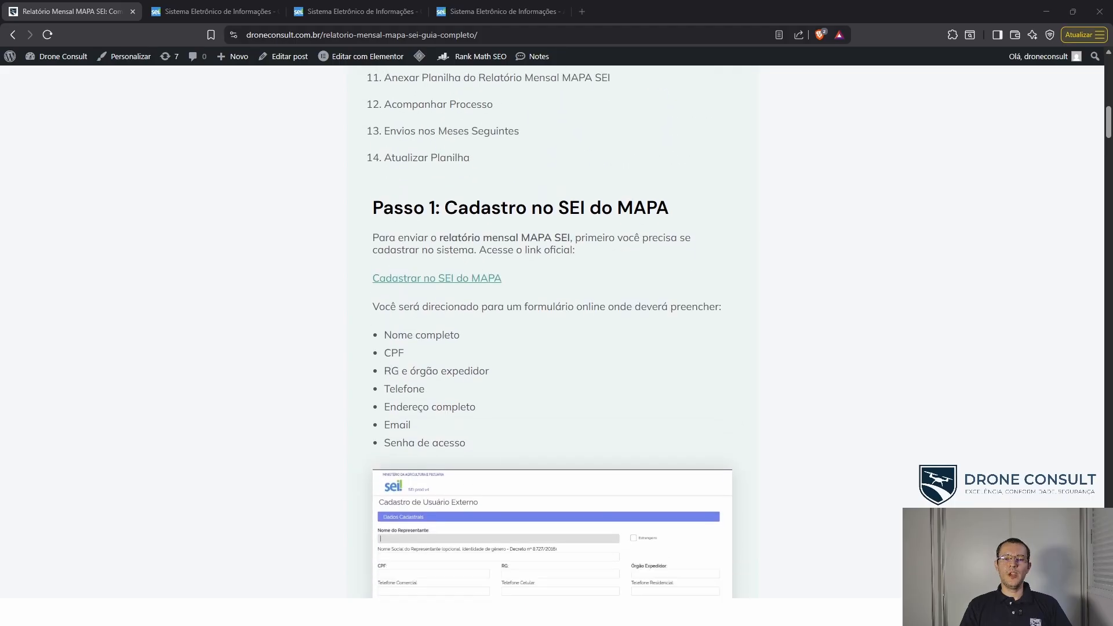
{"action": "left_click", "coordinate": [264, 11]}
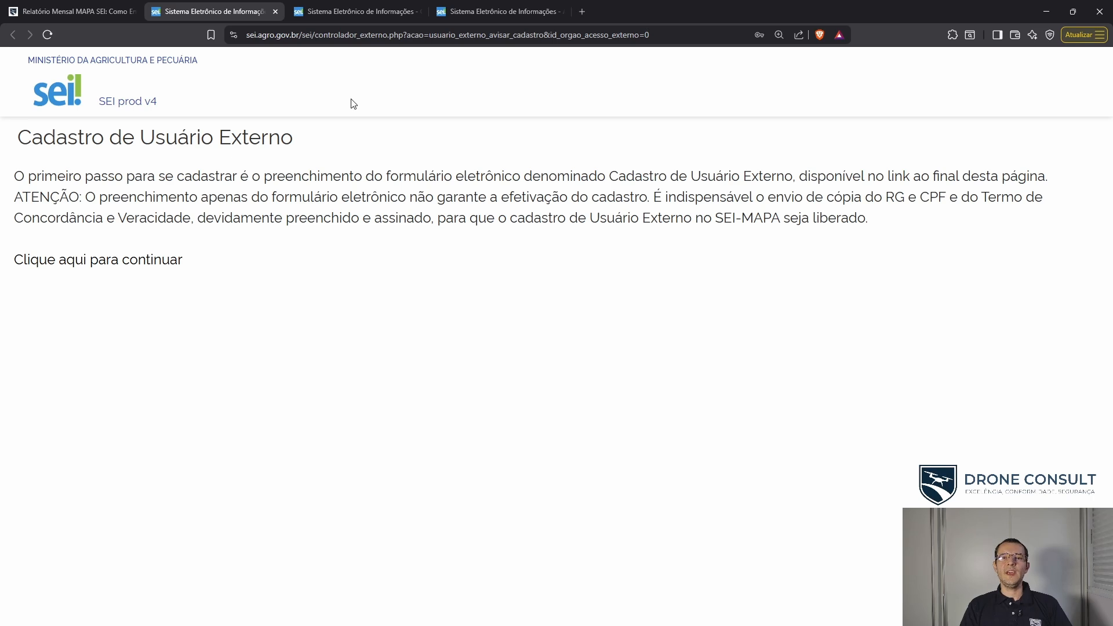
{"action": "left_click", "coordinate": [259, 35]}
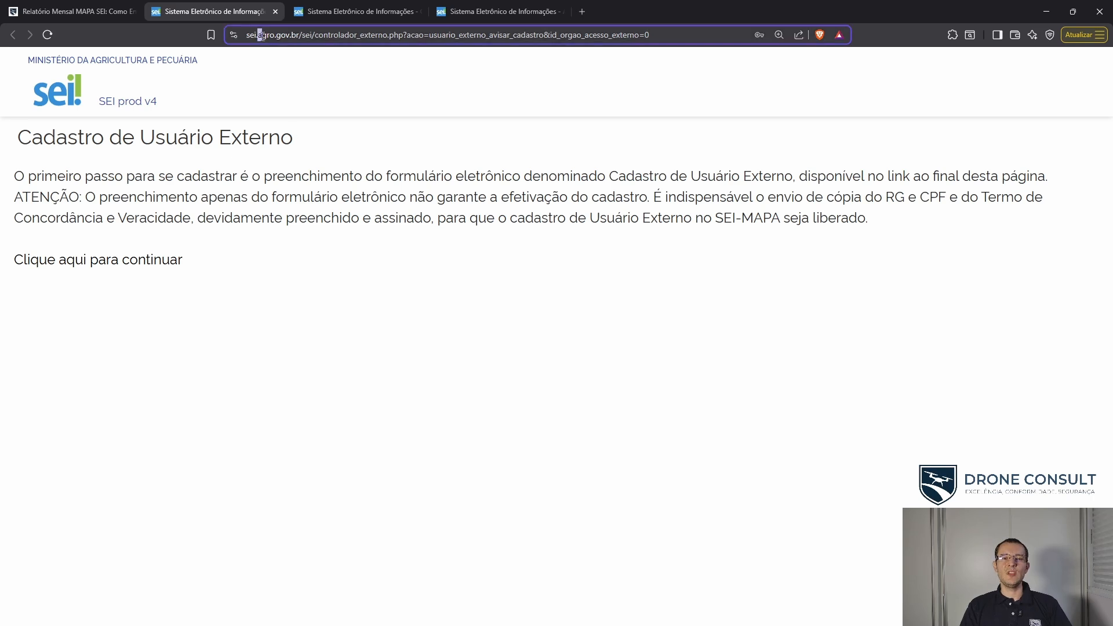
{"action": "double_click", "coordinate": [273, 36]}
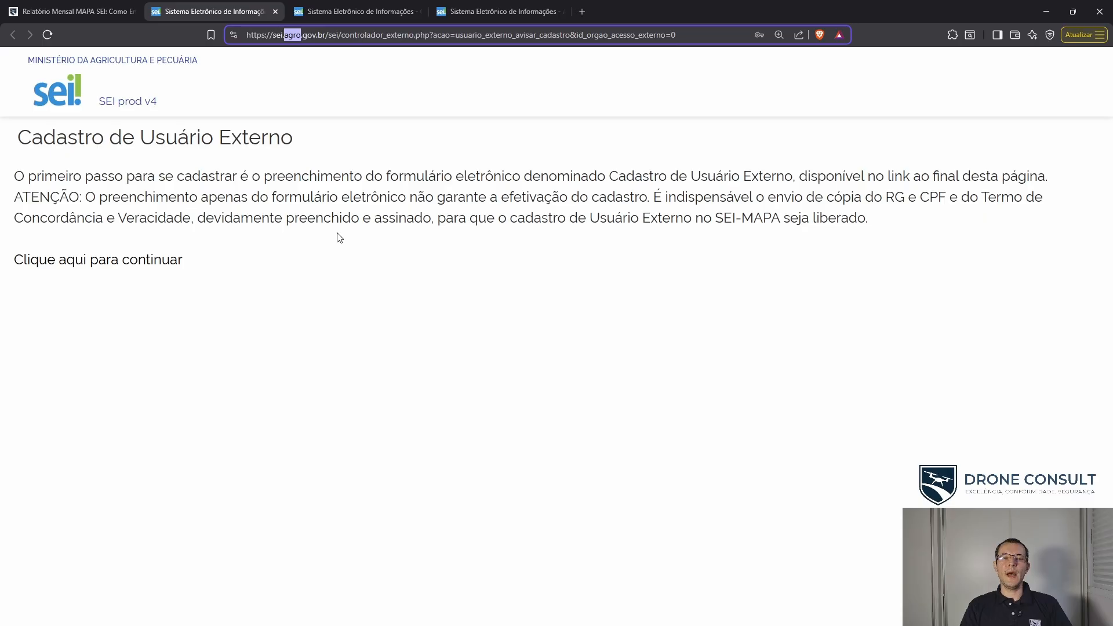
{"action": "left_click", "coordinate": [129, 259]}
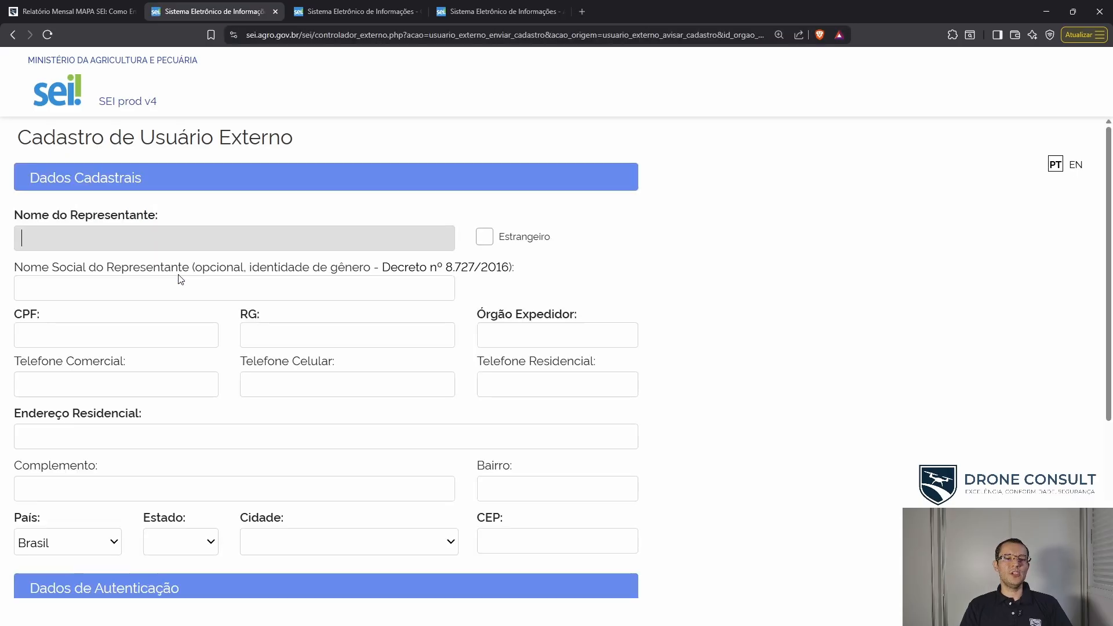
Step: Examine the external user registration form, from the representative's personal and address data through the authentication fields and captcha
{"action": "scroll", "coordinate": [414, 201], "scroll_direction": "down", "scroll_amount": 2}
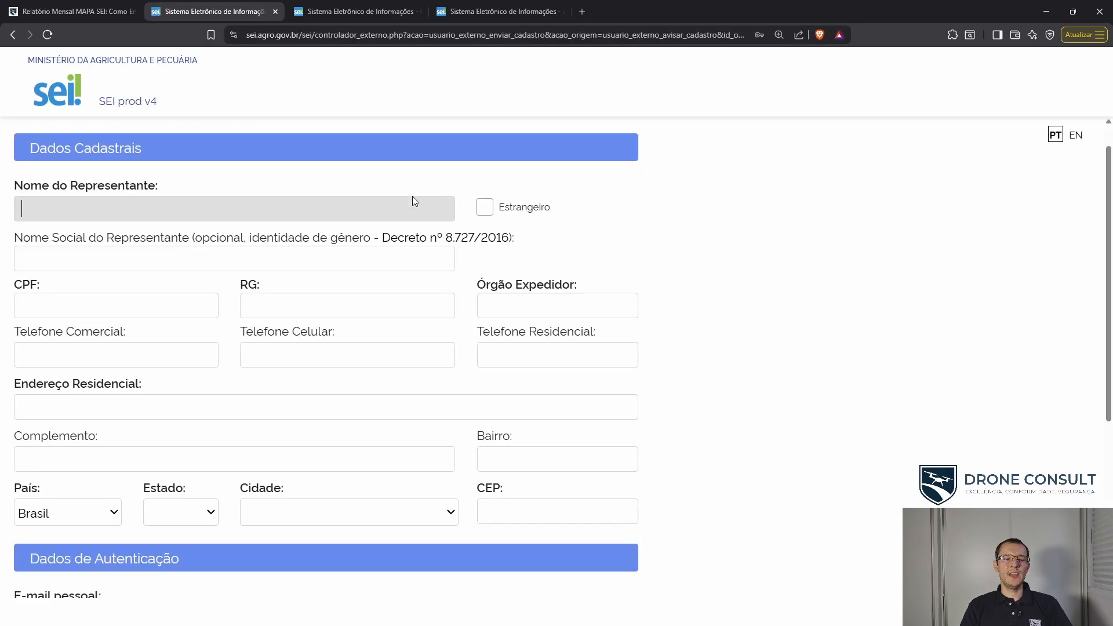
{"action": "scroll", "coordinate": [413, 201], "scroll_direction": "up", "scroll_amount": 1}
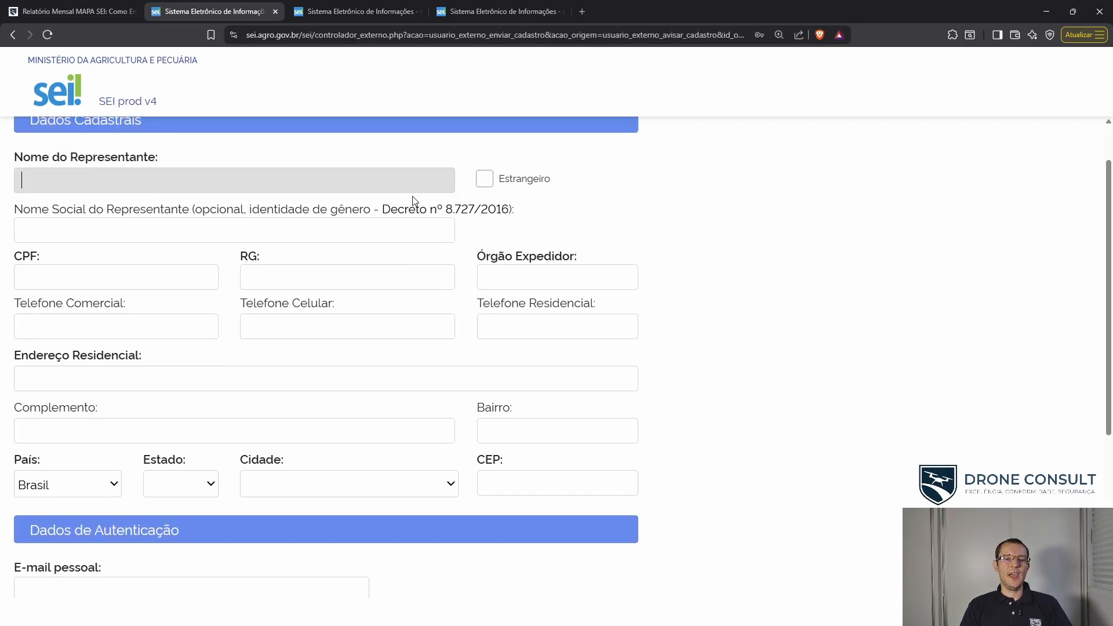
{"action": "left_click", "coordinate": [208, 235]}
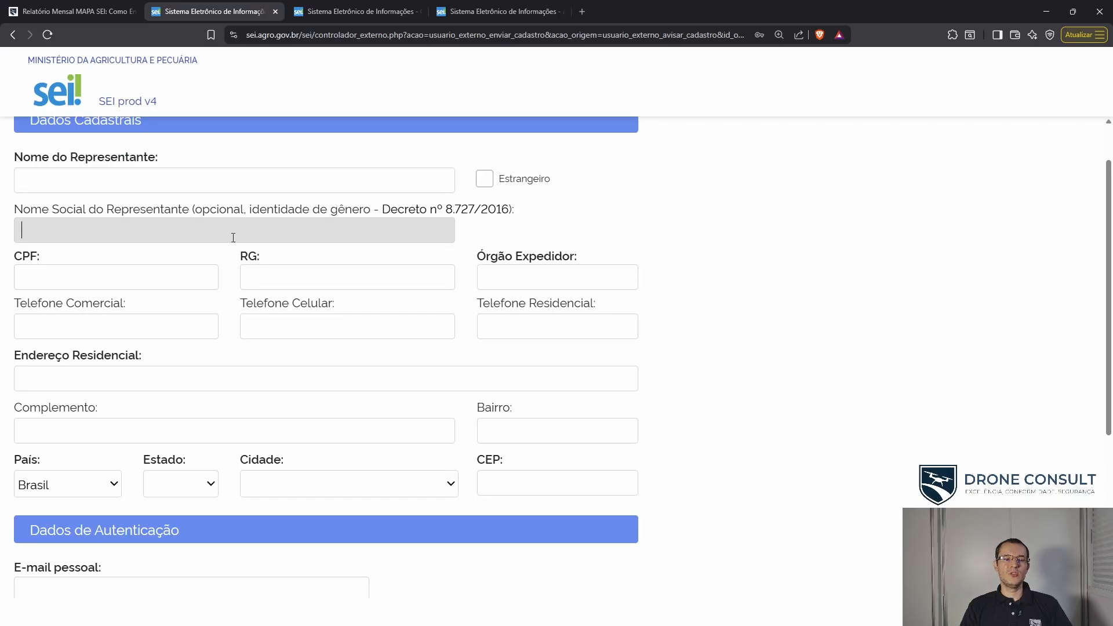
{"action": "left_click", "coordinate": [289, 277]}
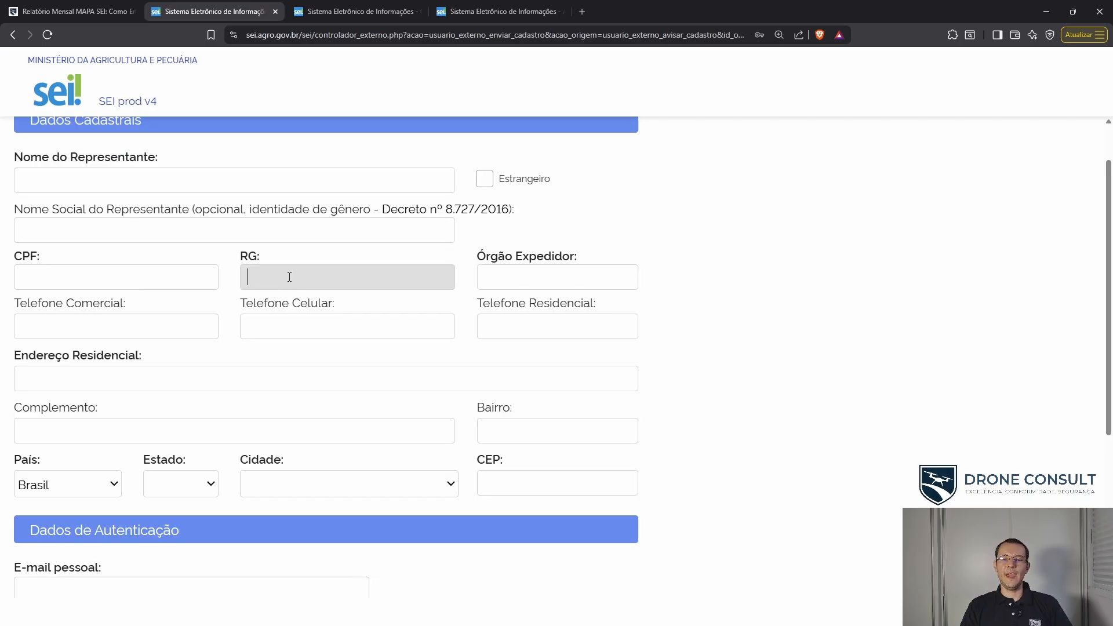
{"action": "scroll", "coordinate": [543, 284], "scroll_direction": "down", "scroll_amount": 3}
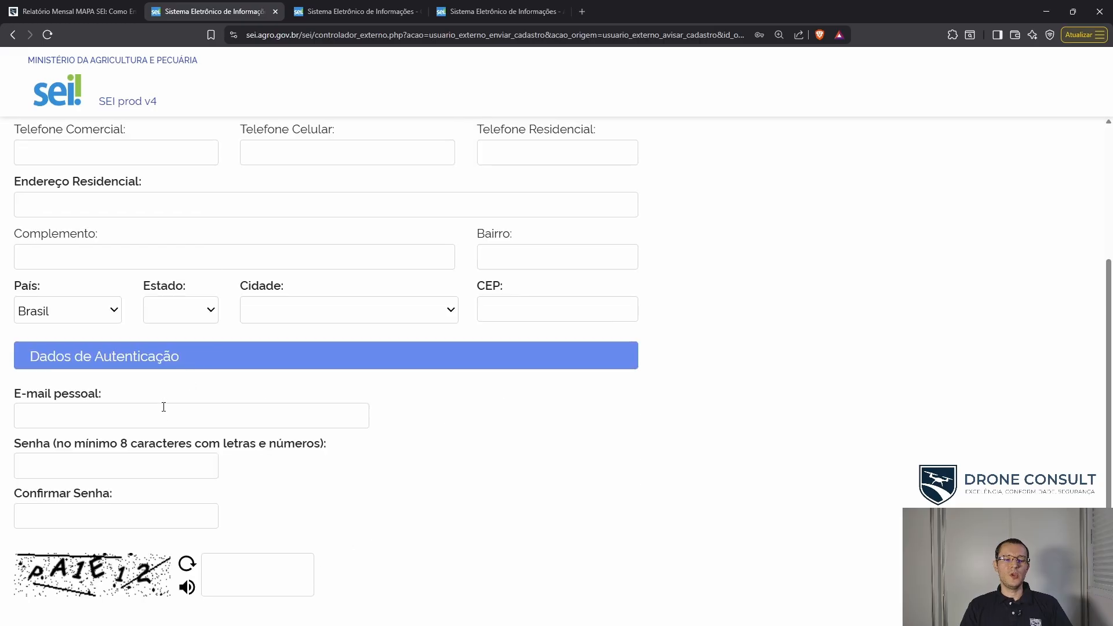
{"action": "left_click", "coordinate": [324, 482]}
{"action": "left_click", "coordinate": [174, 468]}
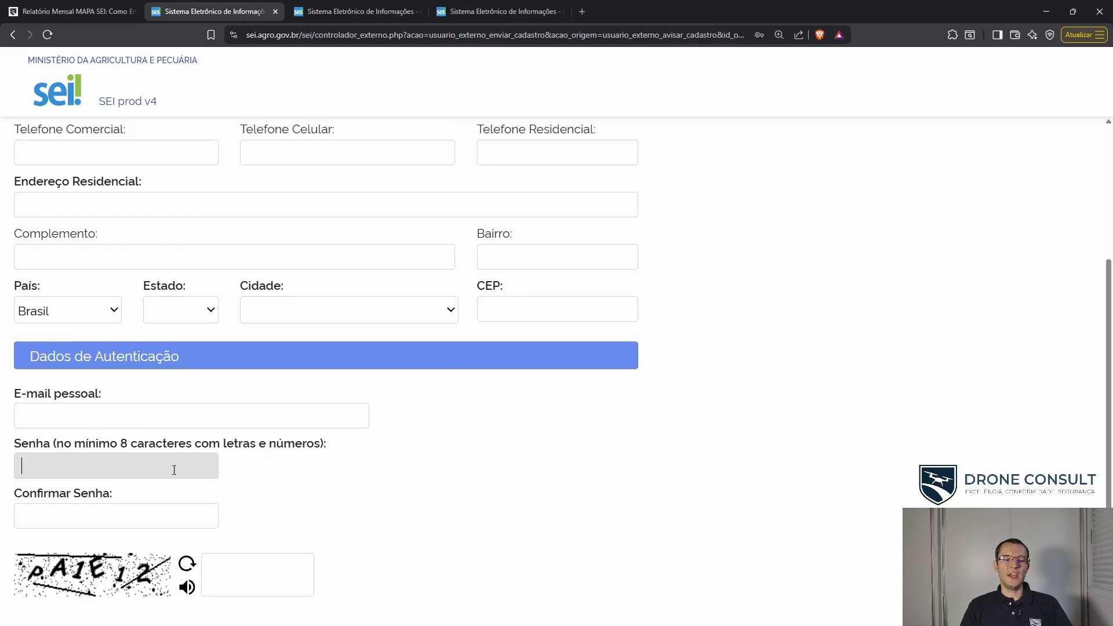
{"action": "left_click", "coordinate": [295, 483]}
{"action": "scroll", "coordinate": [325, 447], "scroll_direction": "down", "scroll_amount": 2}
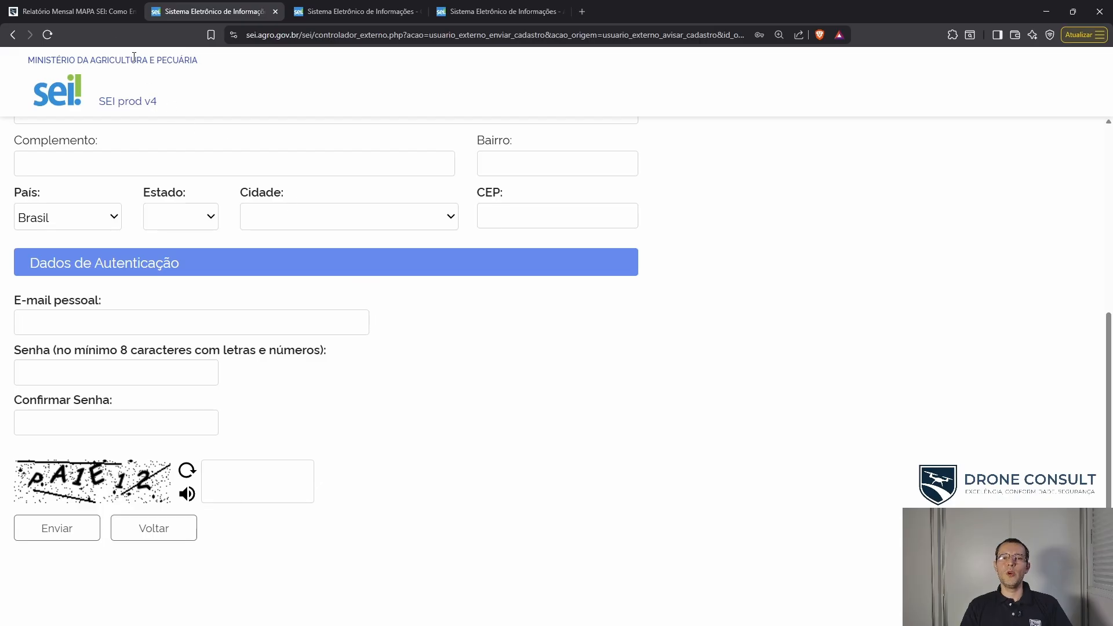
Step: View the Termo de Declaração de Concordância e Veracidade PDF and examine its data table, declarations and signature area
{"action": "left_click", "coordinate": [75, 12]}
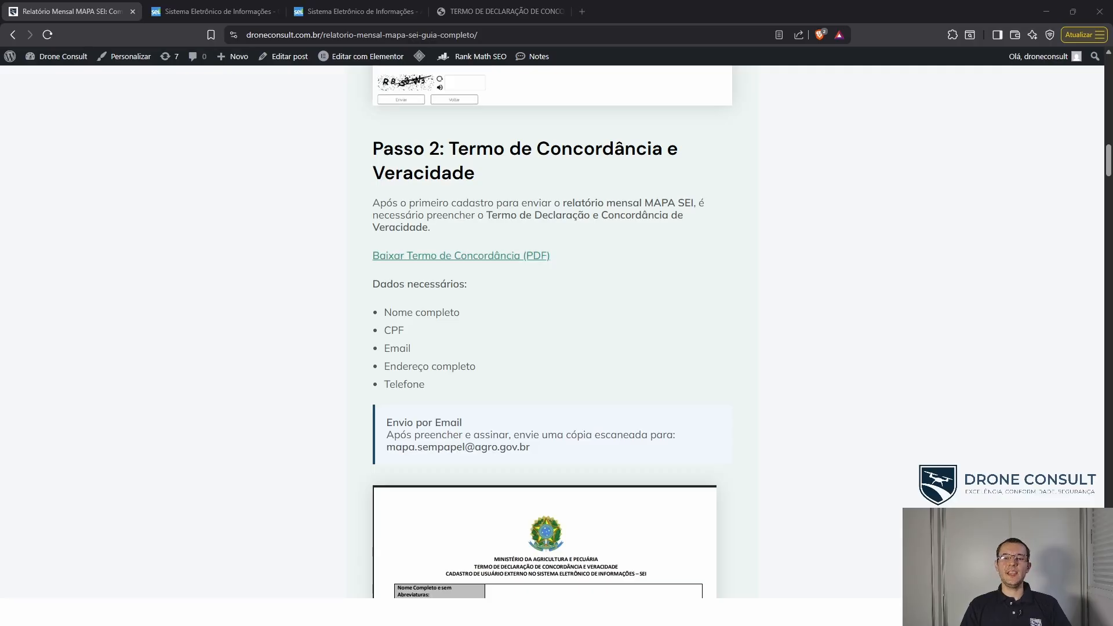
{"action": "left_click", "coordinate": [499, 12]}
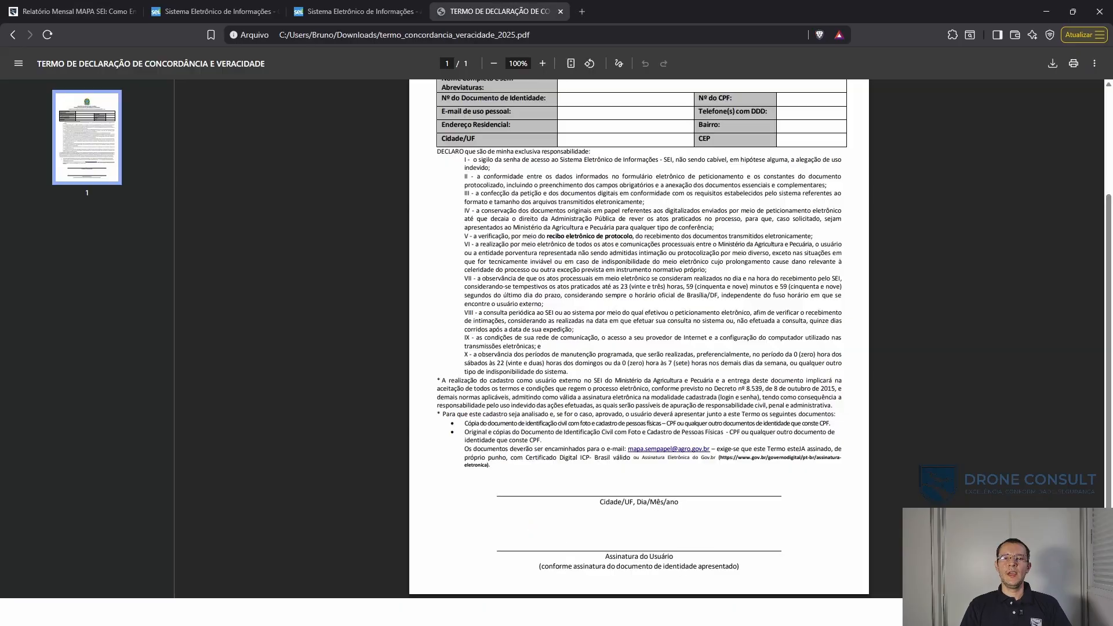
{"action": "scroll", "coordinate": [516, 284], "scroll_direction": "up", "scroll_amount": 3}
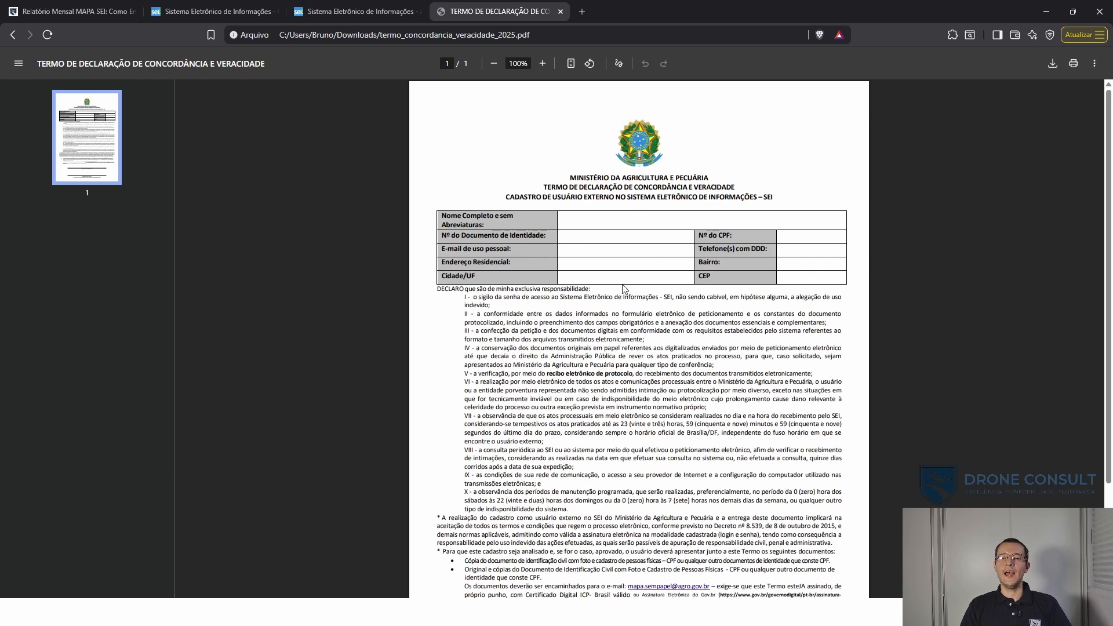
{"action": "scroll", "coordinate": [700, 275], "scroll_direction": "down", "scroll_amount": 3}
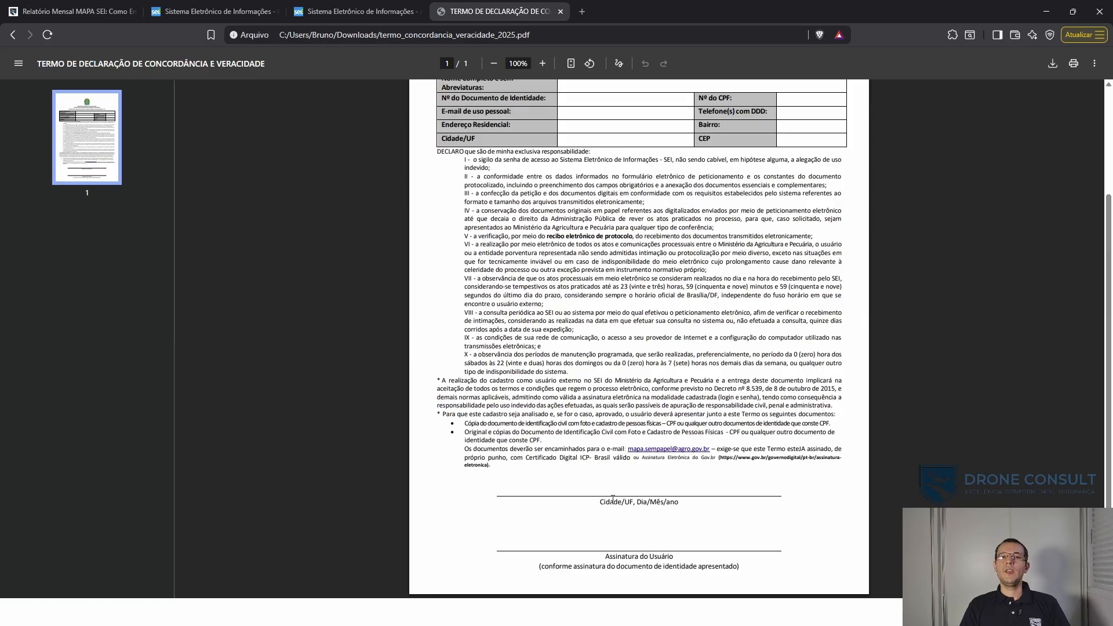
Step: Return to the guide's Passo 2 and highlight the e-mail address for sending the signed term
{"action": "left_click", "coordinate": [98, 13]}
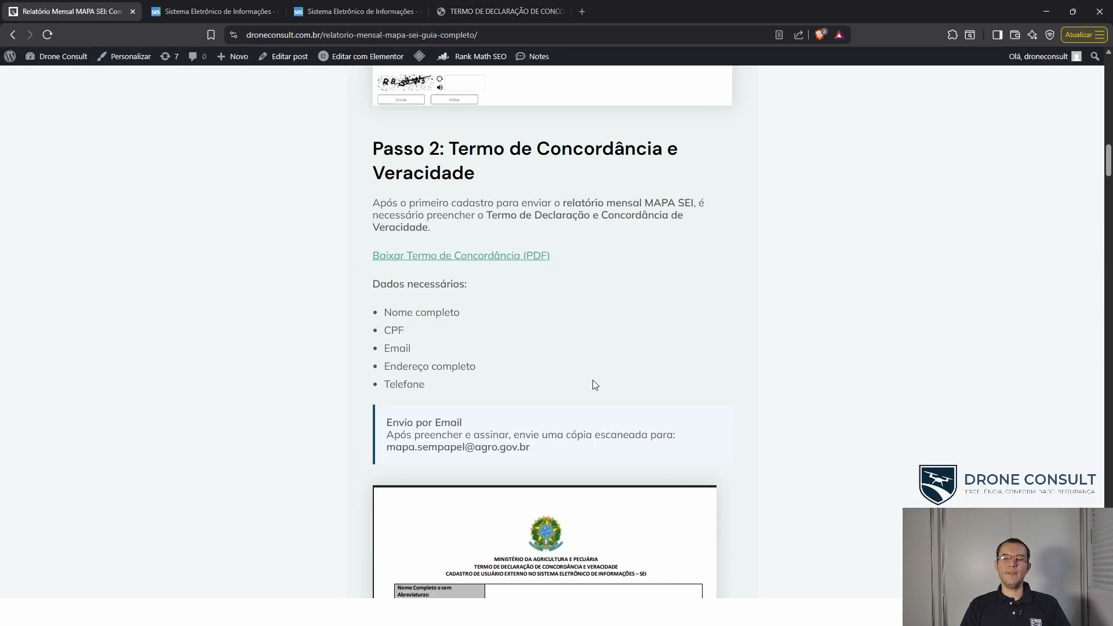
{"action": "scroll", "coordinate": [627, 377], "scroll_direction": "down", "scroll_amount": 4}
{"action": "scroll", "coordinate": [405, 301], "scroll_direction": "up", "scroll_amount": 1}
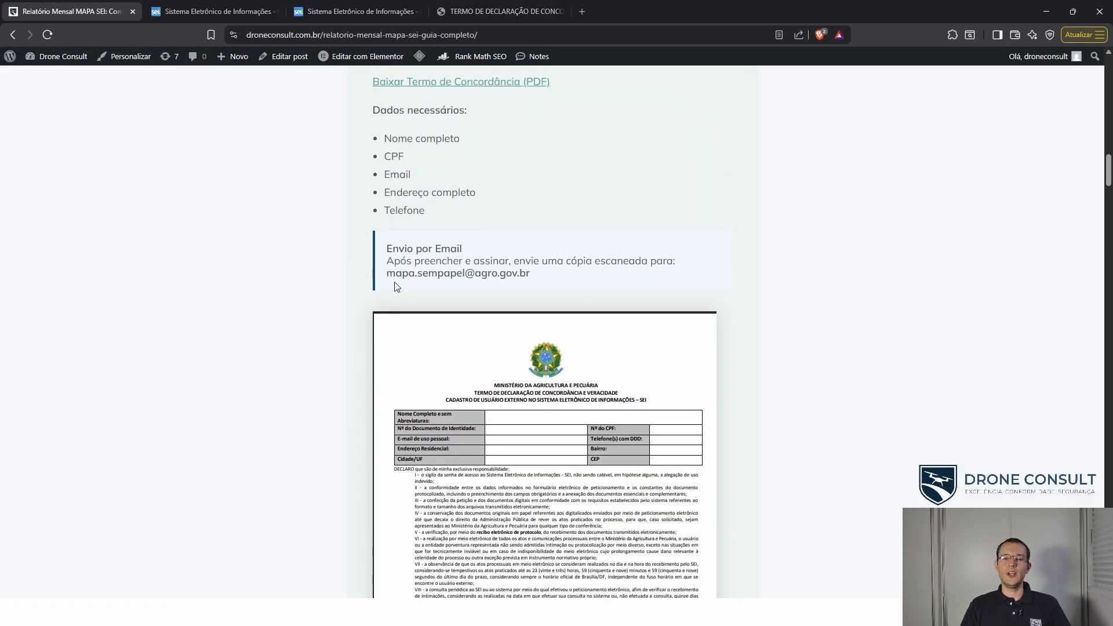
{"action": "left_click_drag", "start_coordinate": [391, 278], "coordinate": [534, 281]}
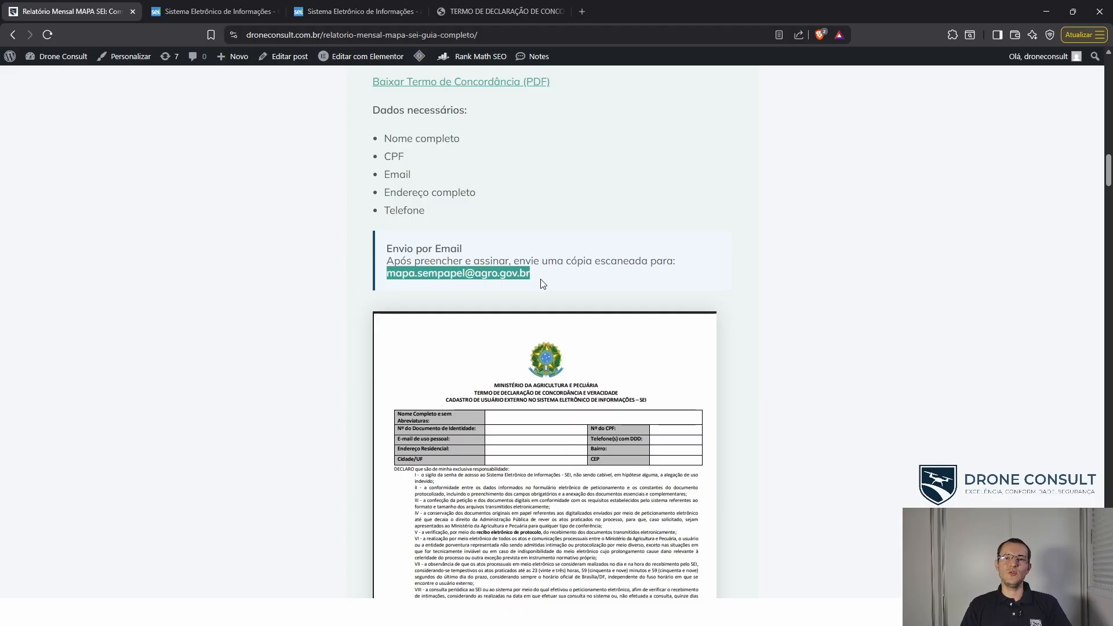
Step: Open the SEI login page for external users through the guide's Passo 3 access link
{"action": "scroll", "coordinate": [666, 372], "scroll_direction": "down", "scroll_amount": 10}
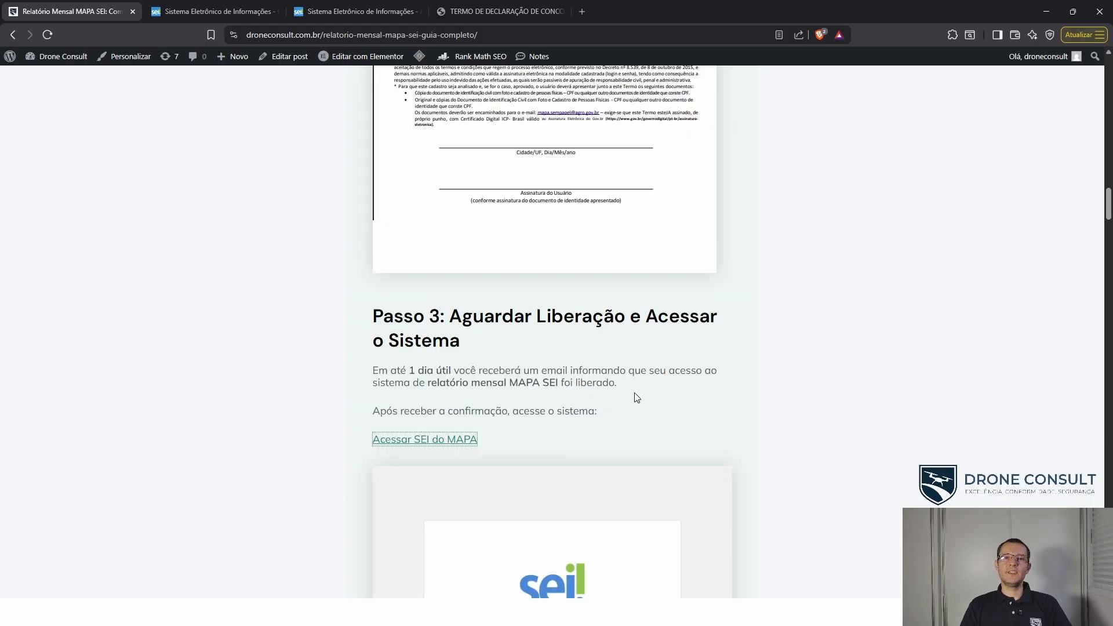
{"action": "left_click", "coordinate": [460, 442]}
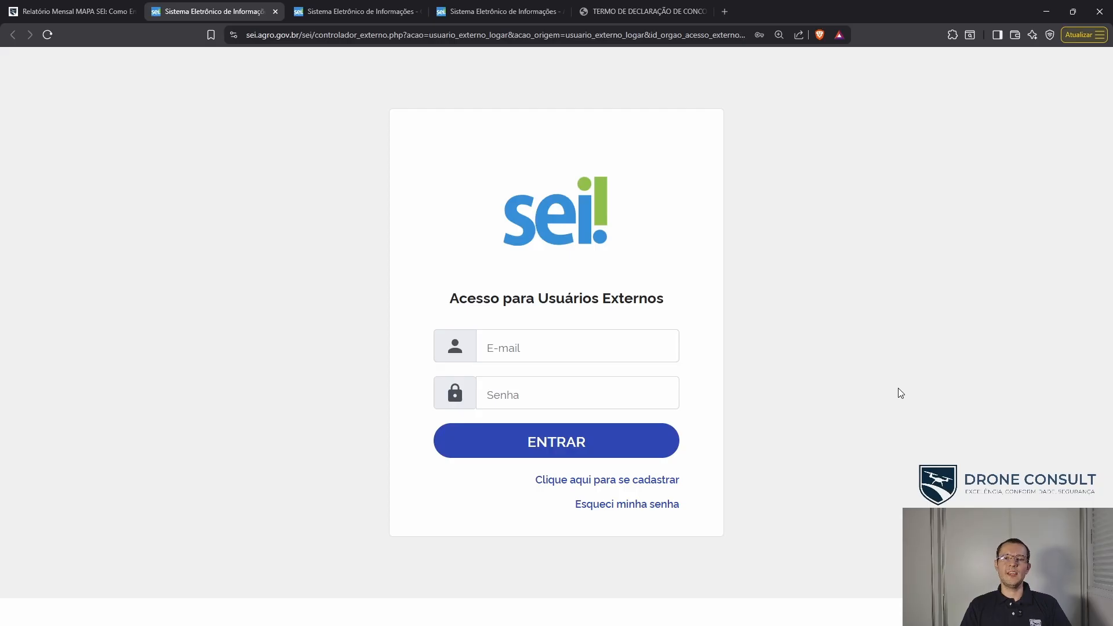
Step: Return to the guide and read Passo 4 on selecting Pessoa Jurídica
{"action": "left_click", "coordinate": [89, 12]}
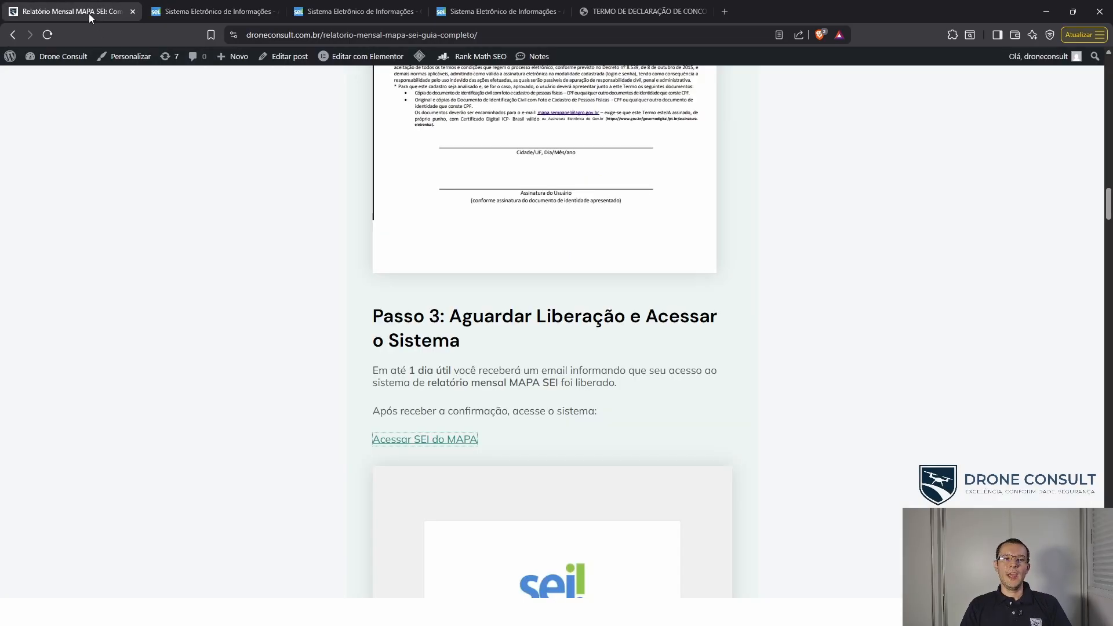
{"action": "scroll", "coordinate": [589, 301], "scroll_direction": "down", "scroll_amount": 10}
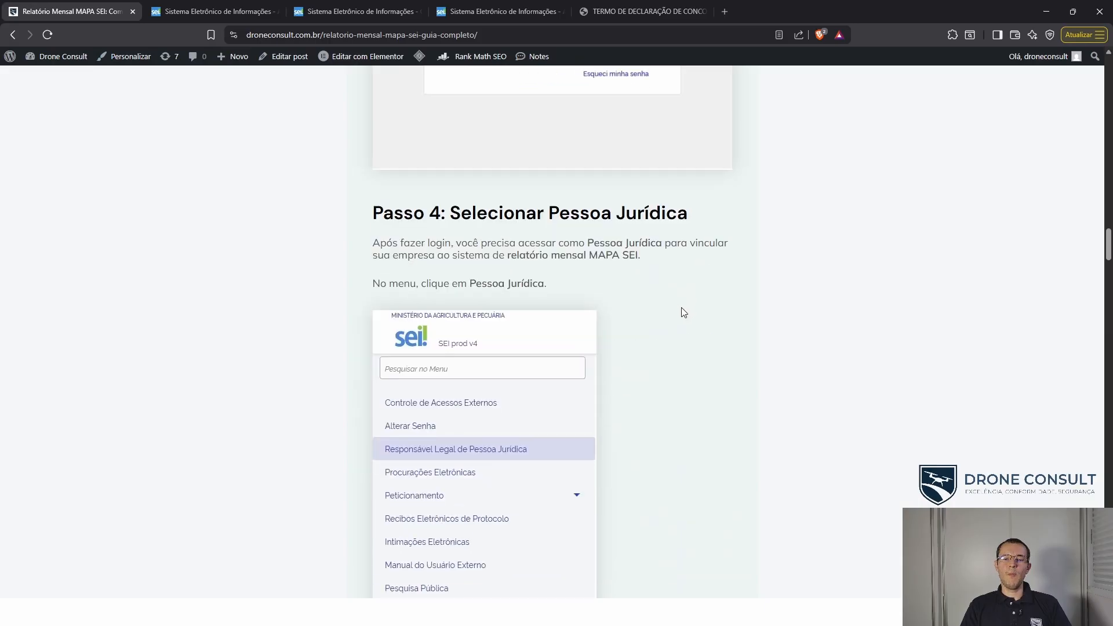
{"action": "scroll", "coordinate": [684, 306], "scroll_direction": "down", "scroll_amount": 1}
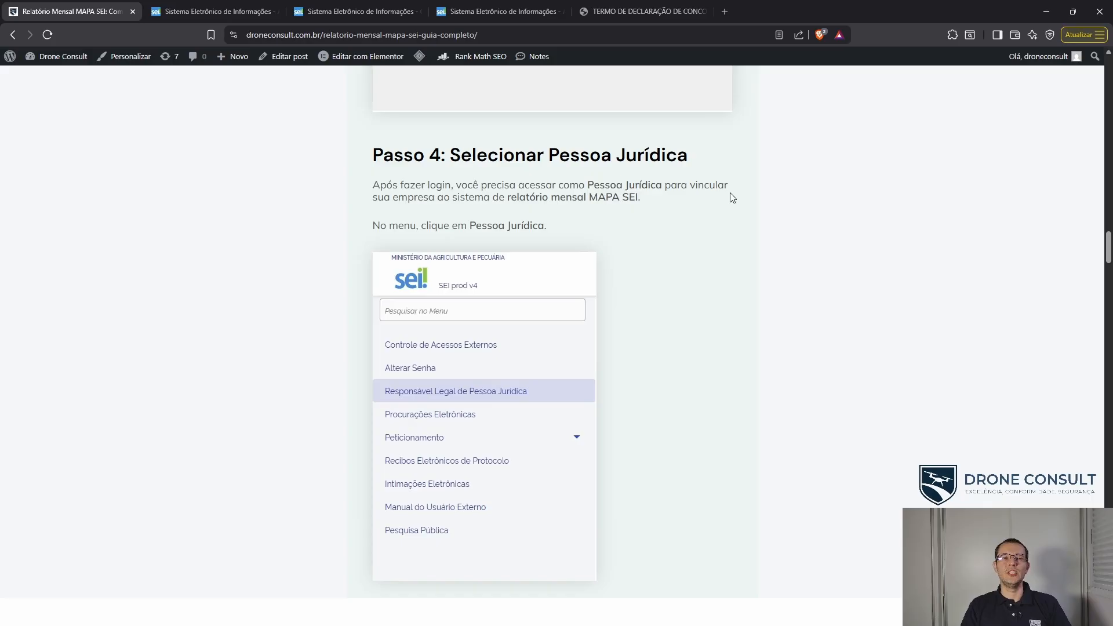
Step: In the logged-in SEI session, go to Responsável Legal de Pessoa Jurídica and start a new legal representative registration
{"action": "key", "text": "ctrl+Tab"}
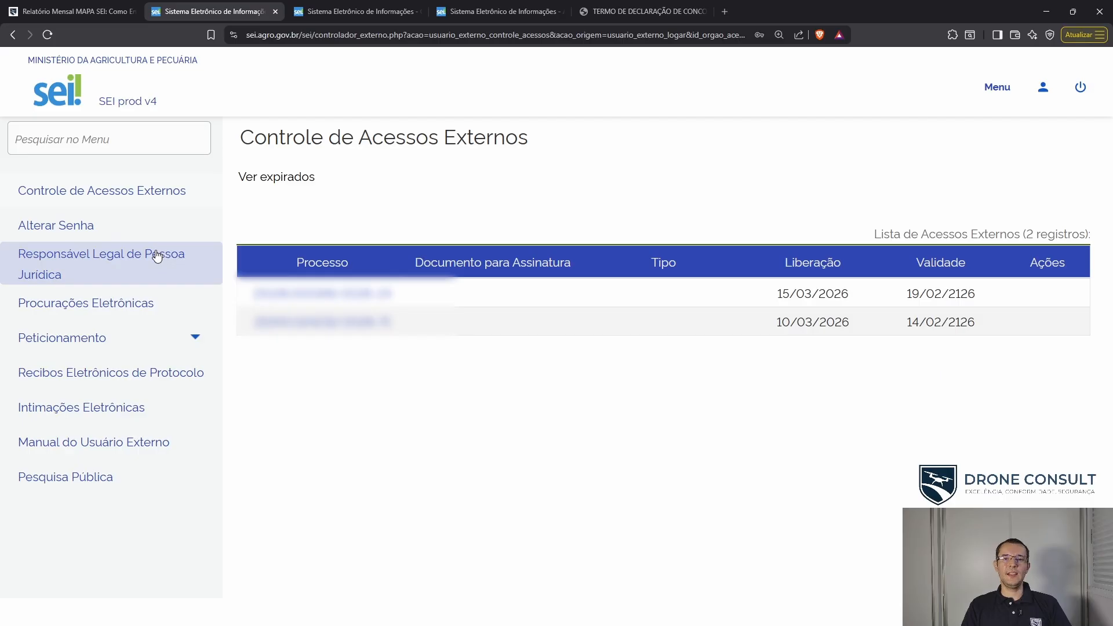
{"action": "left_click", "coordinate": [114, 263]}
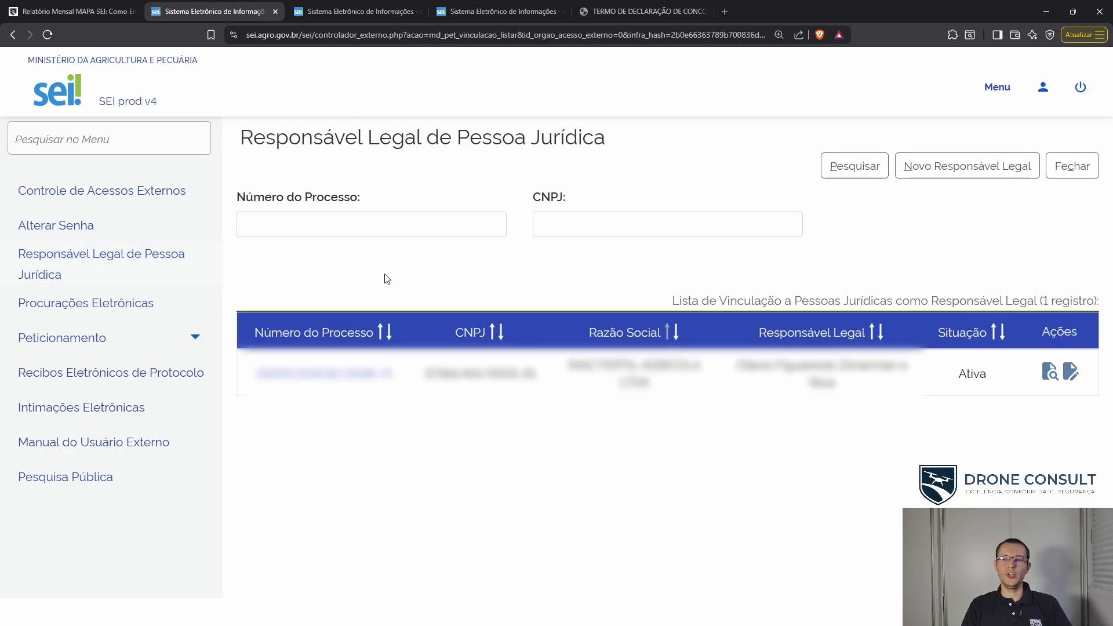
{"action": "left_click", "coordinate": [974, 168]}
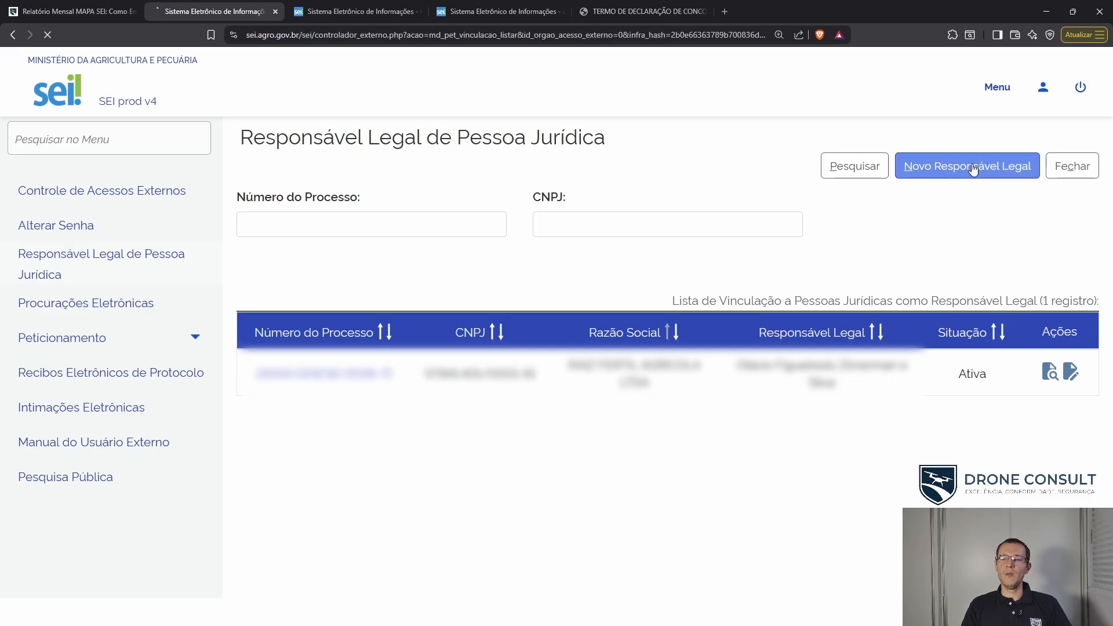
Step: Examine the legal entity registration form, including its guidance, CNPJ and confirmation code fields, and the Atenção notes
{"action": "scroll", "coordinate": [700, 283], "scroll_direction": "down", "scroll_amount": 3}
{"action": "scroll", "coordinate": [707, 274], "scroll_direction": "up", "scroll_amount": 1}
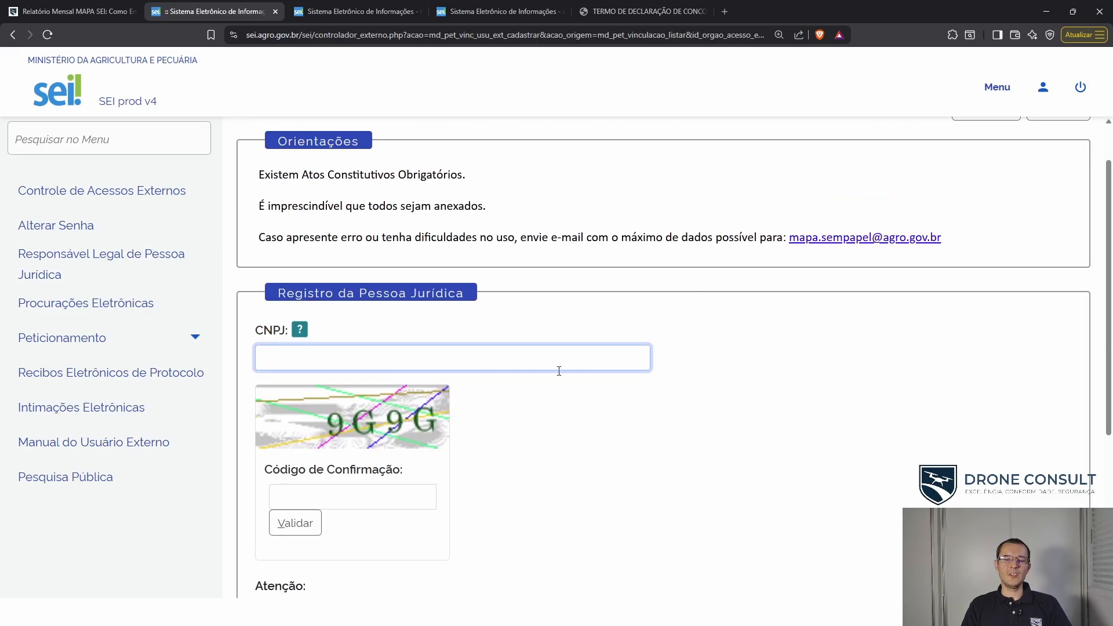
{"action": "left_click", "coordinate": [509, 405]}
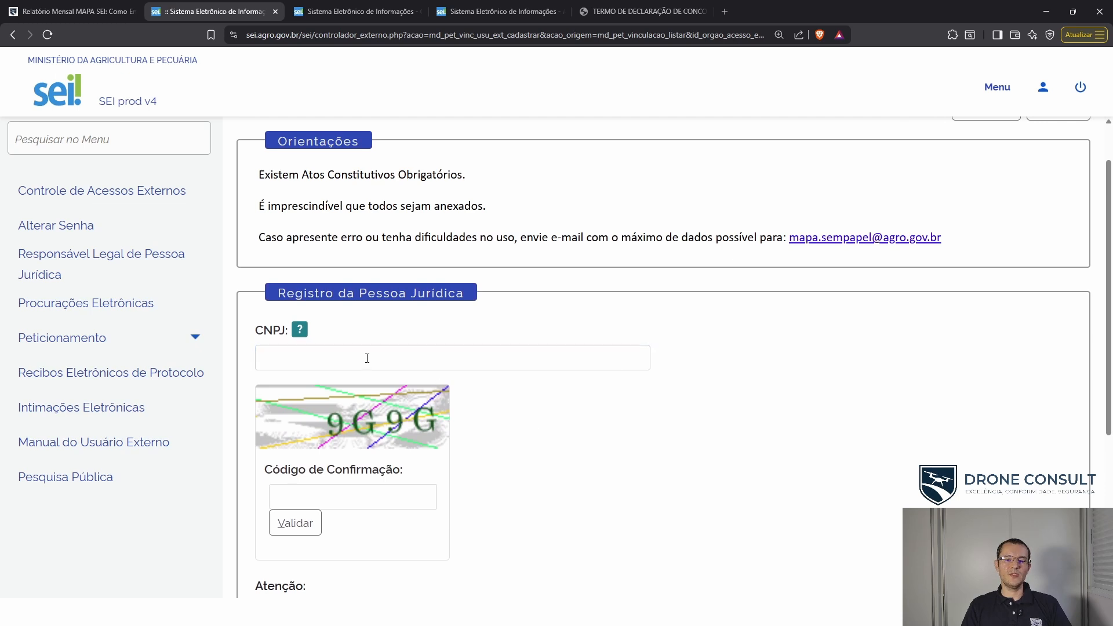
{"action": "scroll", "coordinate": [327, 385], "scroll_direction": "down", "scroll_amount": 2}
{"action": "scroll", "coordinate": [346, 378], "scroll_direction": "down", "scroll_amount": 1}
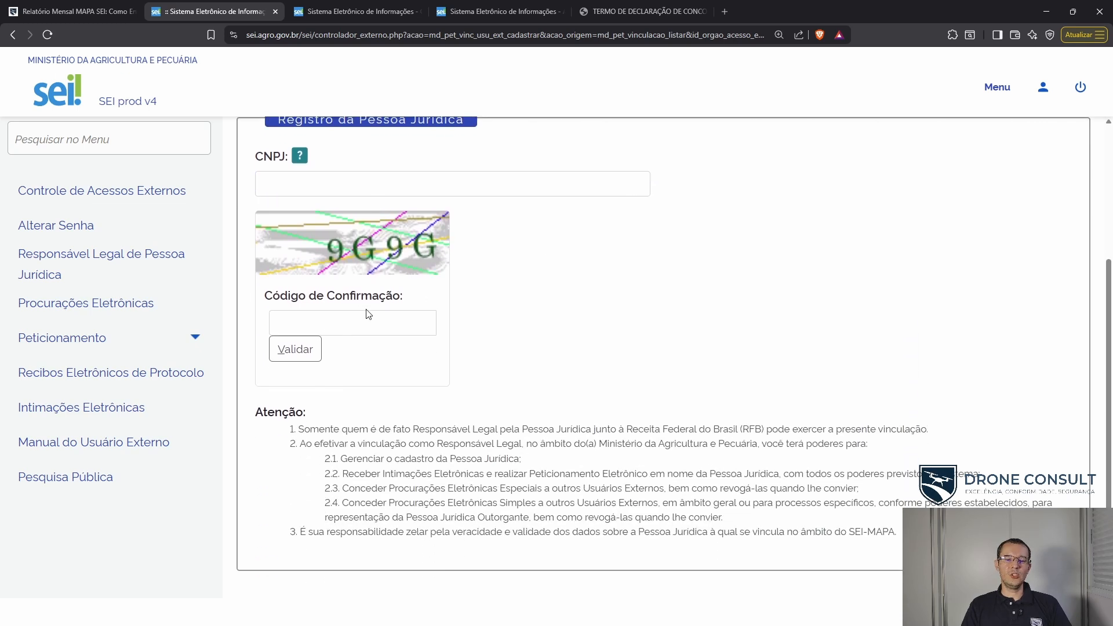
{"action": "scroll", "coordinate": [367, 311], "scroll_direction": "down", "scroll_amount": 1}
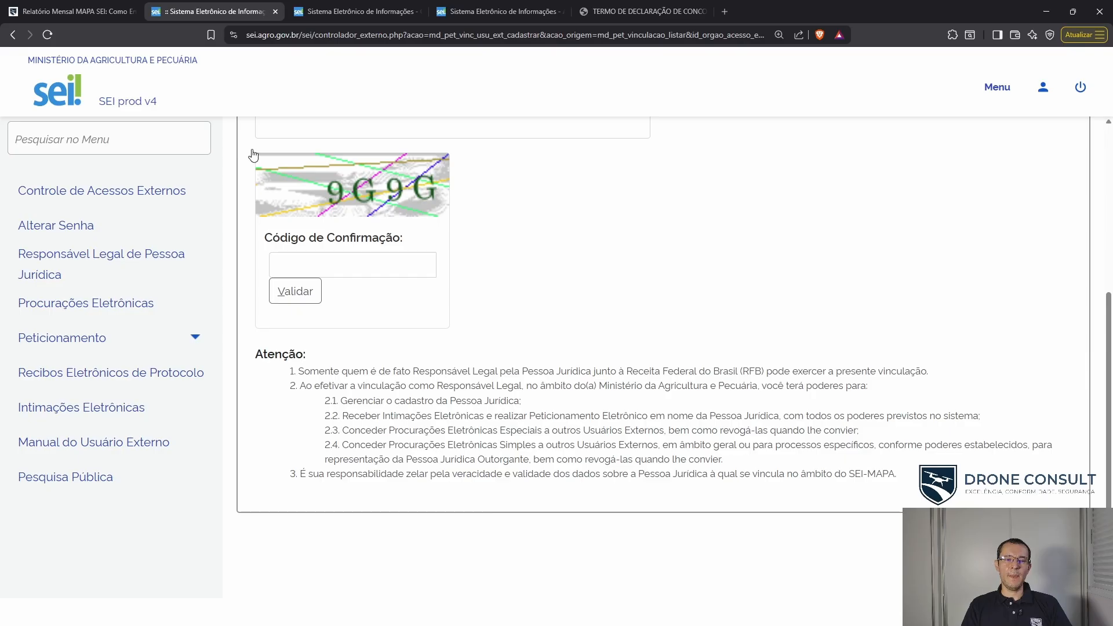
Step: Return to the guide and examine Passo 7 on attaching the Contrato Social, including its enlarged Atos Constitutivos screenshot
{"action": "left_click", "coordinate": [81, 20]}
{"action": "scroll", "coordinate": [548, 334], "scroll_direction": "down", "scroll_amount": 15}
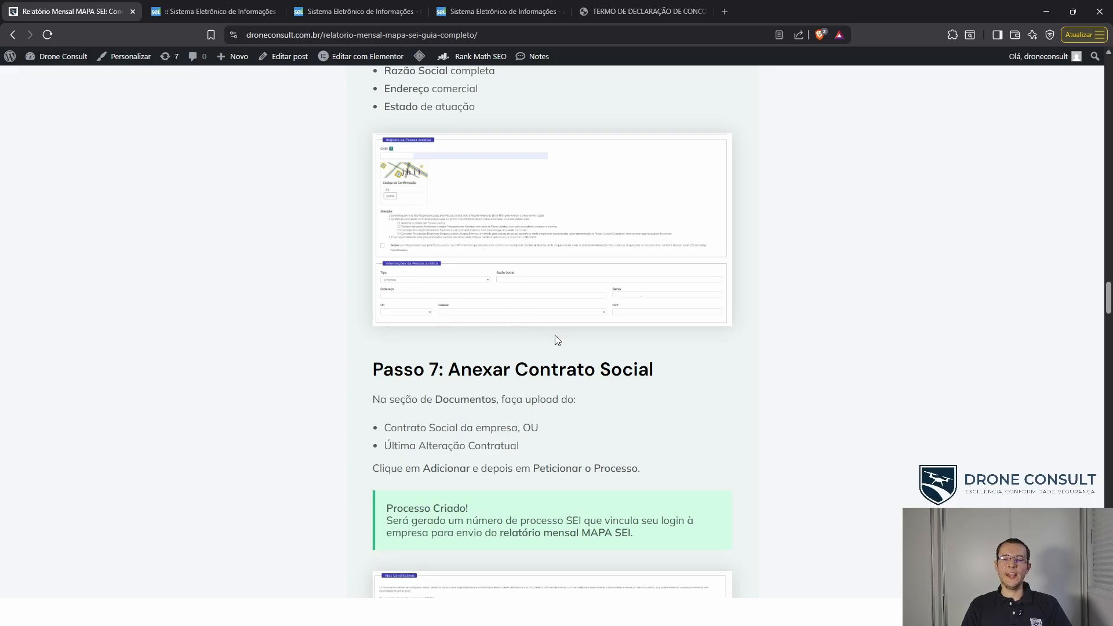
{"action": "scroll", "coordinate": [731, 356], "scroll_direction": "down", "scroll_amount": 4}
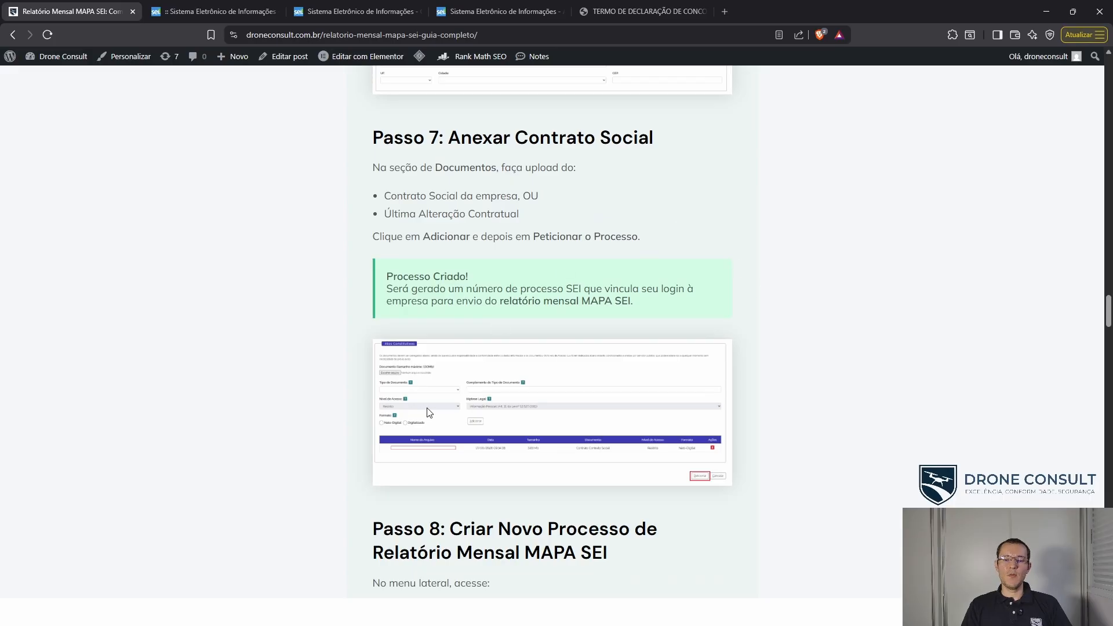
{"action": "scroll", "coordinate": [391, 383], "scroll_direction": "up", "scroll_amount": 2}
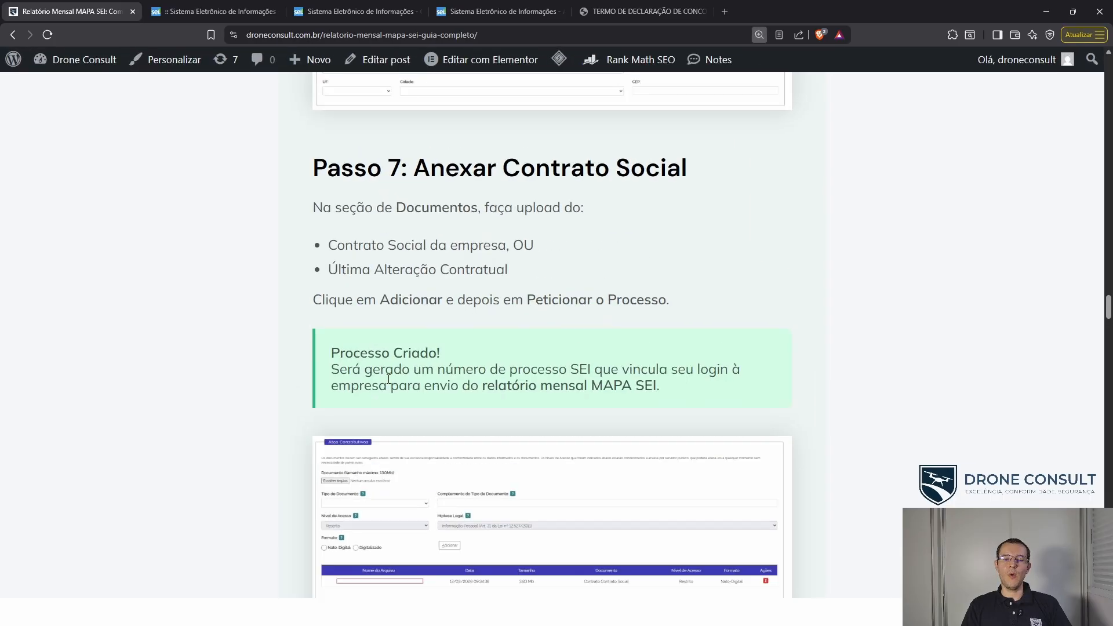
{"action": "scroll", "coordinate": [426, 453], "scroll_direction": "down", "scroll_amount": 4}
{"action": "scroll", "coordinate": [348, 382], "scroll_direction": "up", "scroll_amount": 1}
{"action": "scroll", "coordinate": [306, 392], "scroll_direction": "down", "scroll_amount": 2}
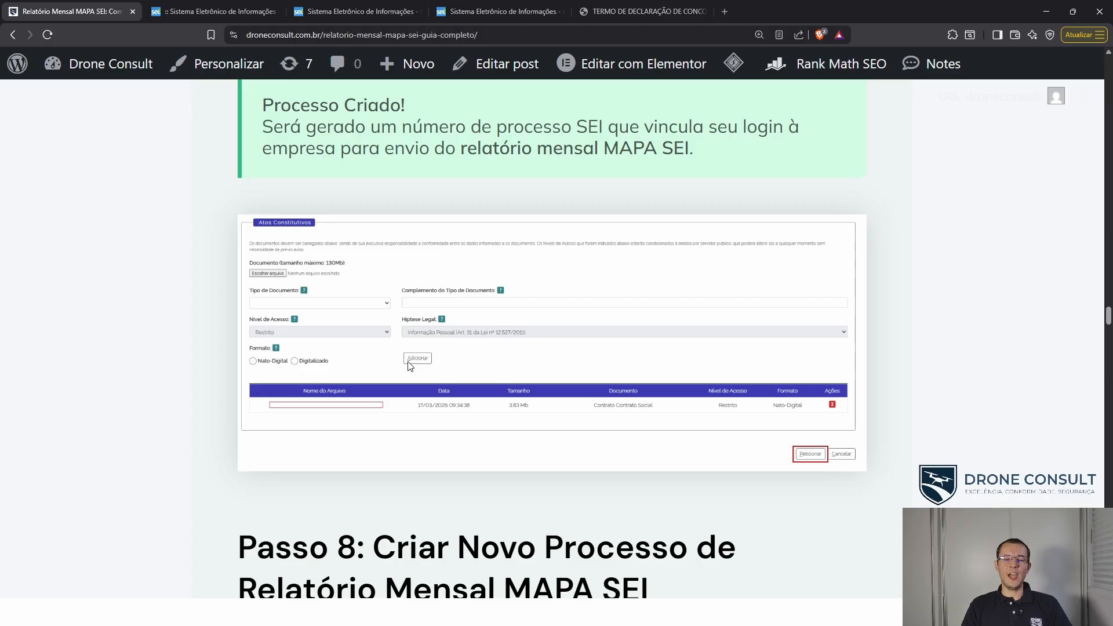
Step: Read the end of Passo 7 in the guide, including the petition submission, and the beginning of Passo 8
{"action": "scroll", "coordinate": [811, 342], "scroll_direction": "down", "scroll_amount": 2}
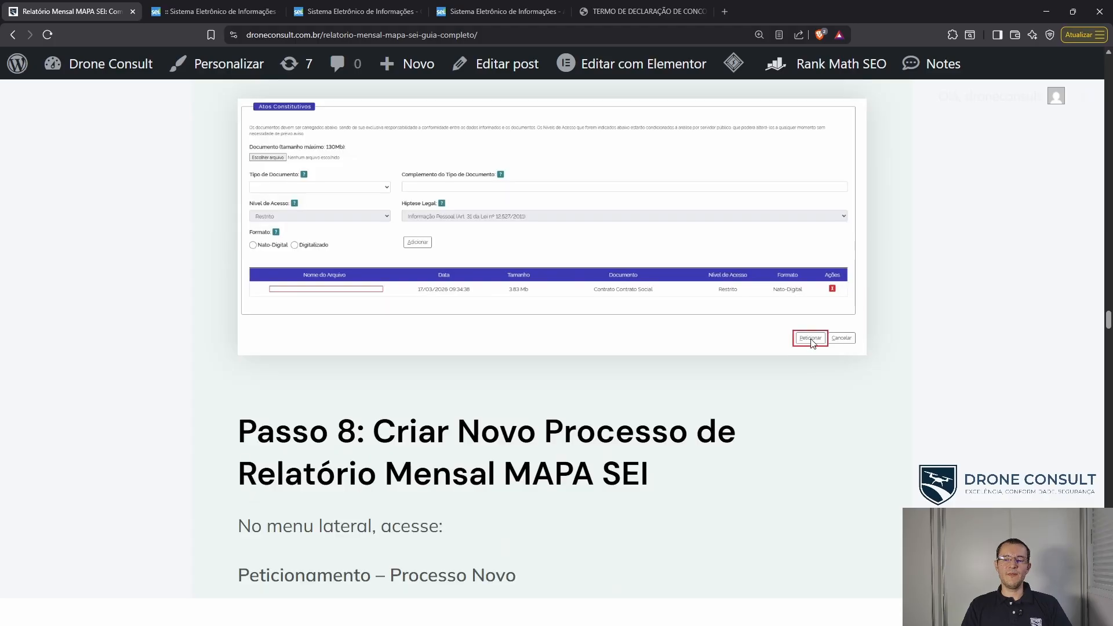
{"action": "scroll", "coordinate": [820, 323], "scroll_direction": "down", "scroll_amount": 3}
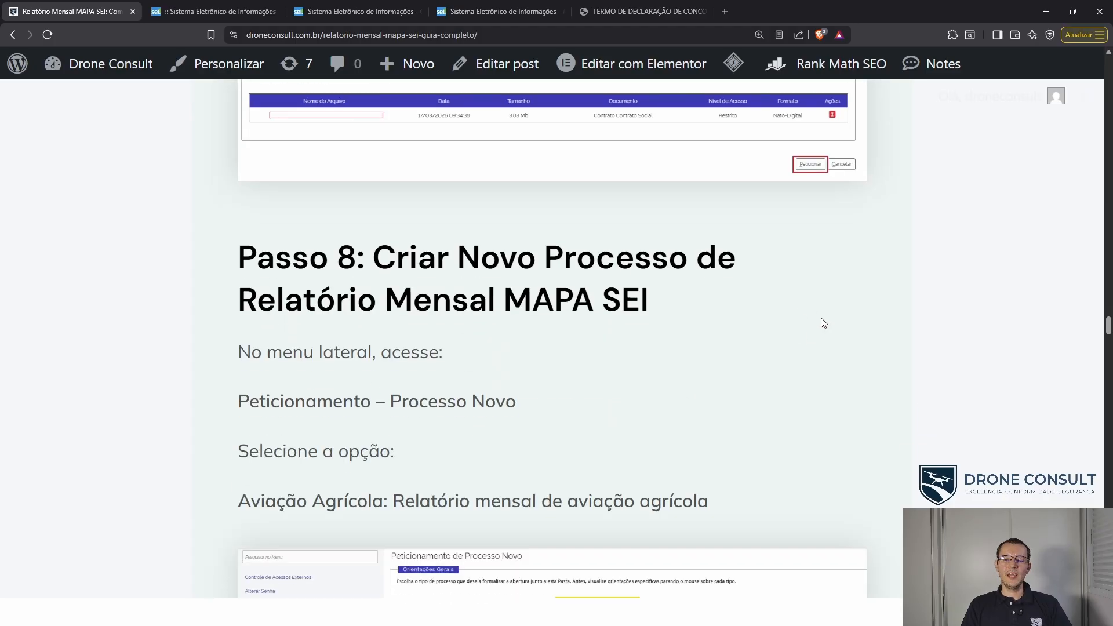
{"action": "scroll", "coordinate": [823, 323], "scroll_direction": "up", "scroll_amount": 1}
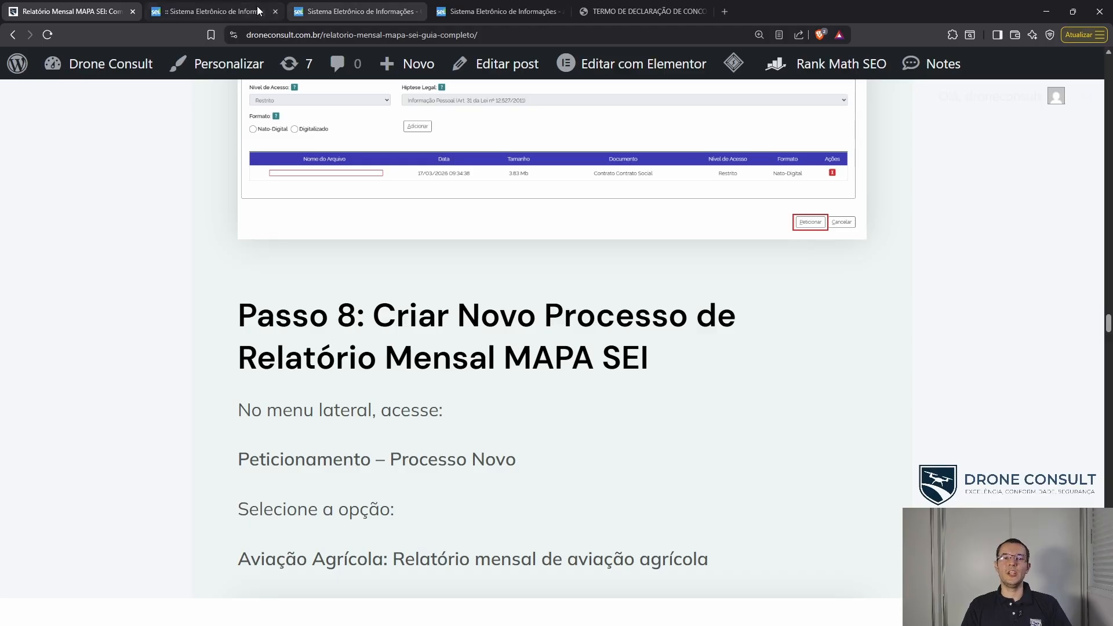
Step: View the Responsável Legal de Pessoa Jurídica list in the SEI session and return to Passo 8 of the guide
{"action": "left_click", "coordinate": [232, 12]}
{"action": "left_click", "coordinate": [114, 262]}
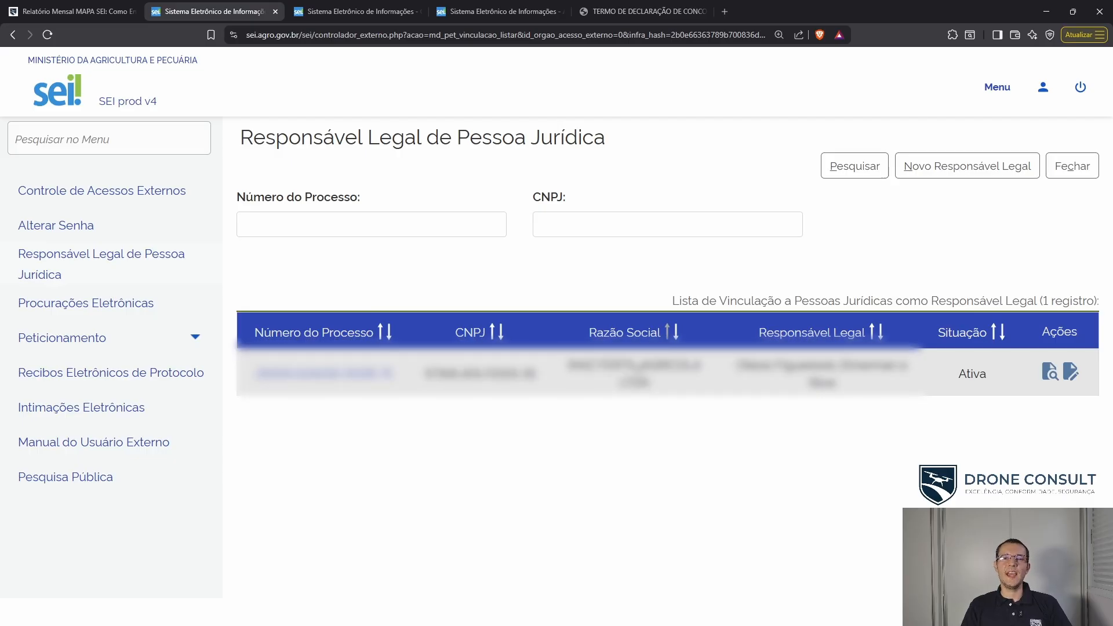
{"action": "left_click", "coordinate": [73, 11]}
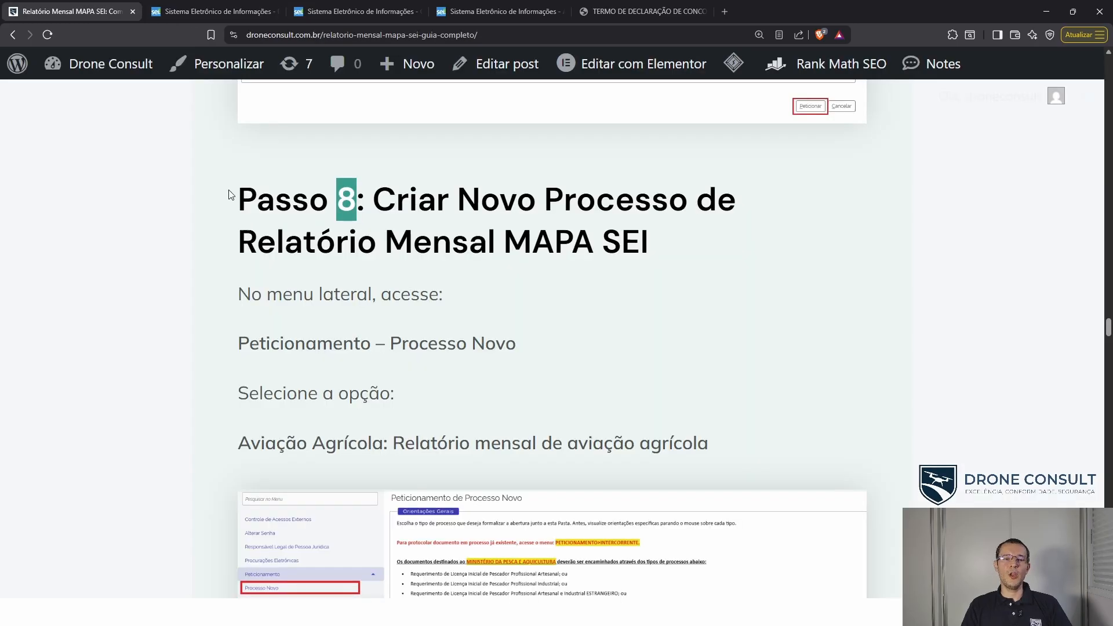
{"action": "scroll", "coordinate": [447, 212], "scroll_direction": "down", "scroll_amount": 1}
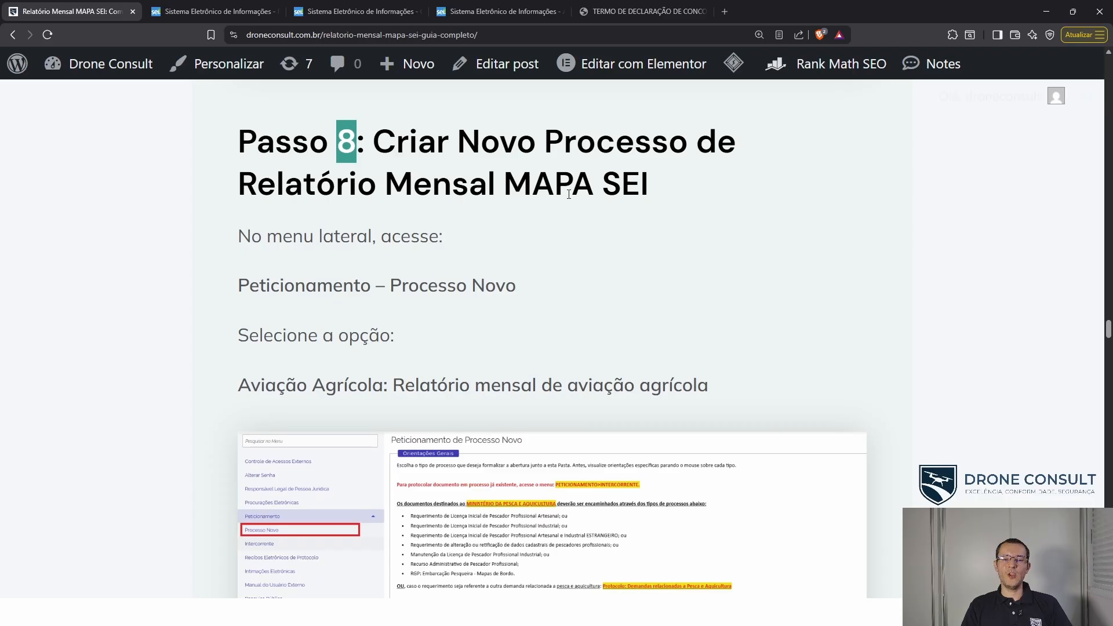
Step: Switch back to the SEI session and start a Processo Novo under Peticionamento
{"action": "left_click", "coordinate": [209, 11]}
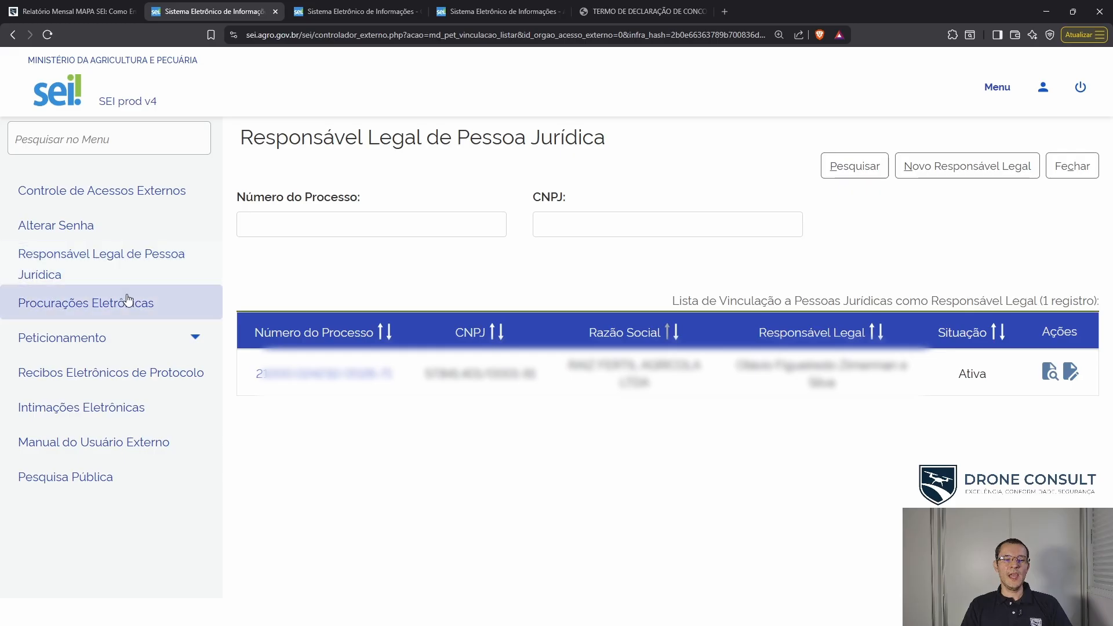
{"action": "left_click", "coordinate": [197, 342]}
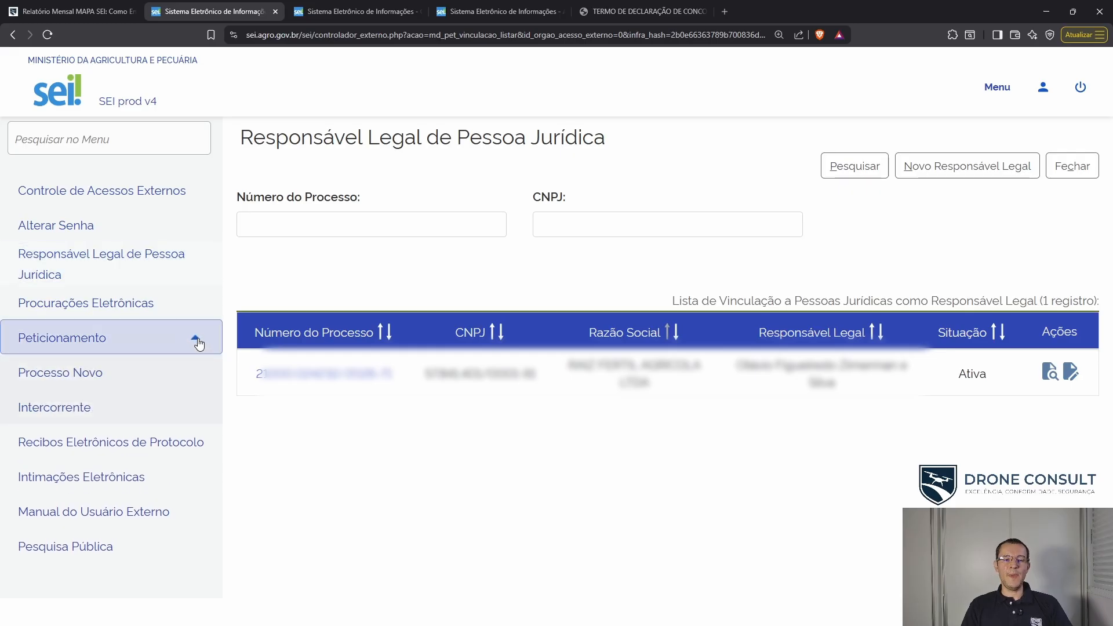
{"action": "left_click", "coordinate": [69, 382]}
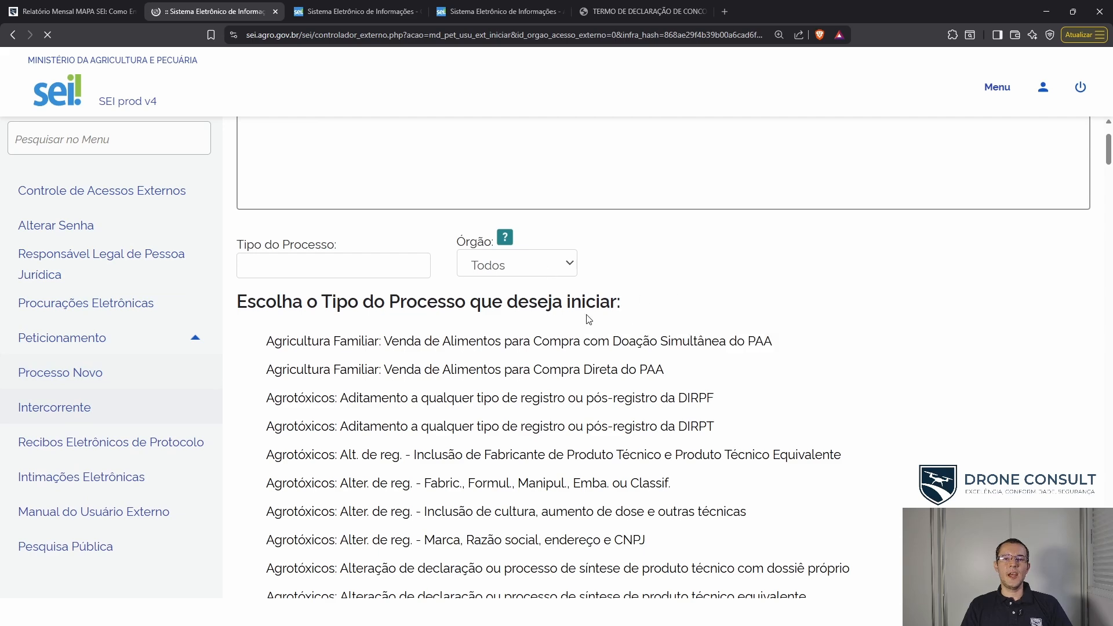
Step: Filter the process types by "aviac" and choose Aviação Agrícola: Relatório mensal de aviação agrícola
{"action": "scroll", "coordinate": [696, 312], "scroll_direction": "down", "scroll_amount": 15}
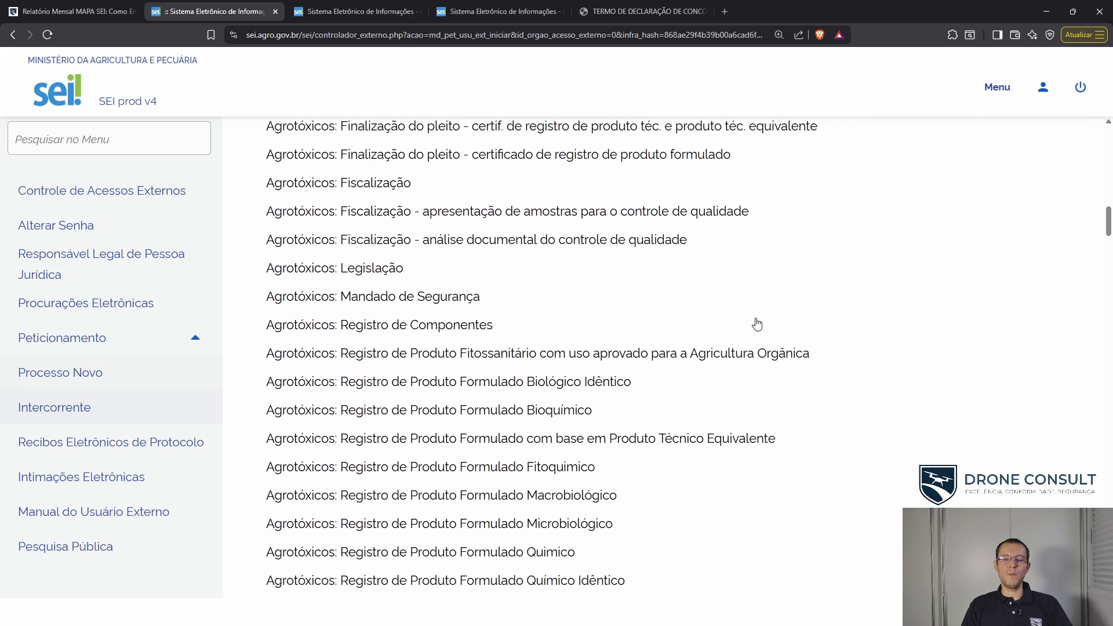
{"action": "scroll", "coordinate": [761, 328], "scroll_direction": "down", "scroll_amount": 3}
{"action": "scroll", "coordinate": [770, 341], "scroll_direction": "down", "scroll_amount": 6}
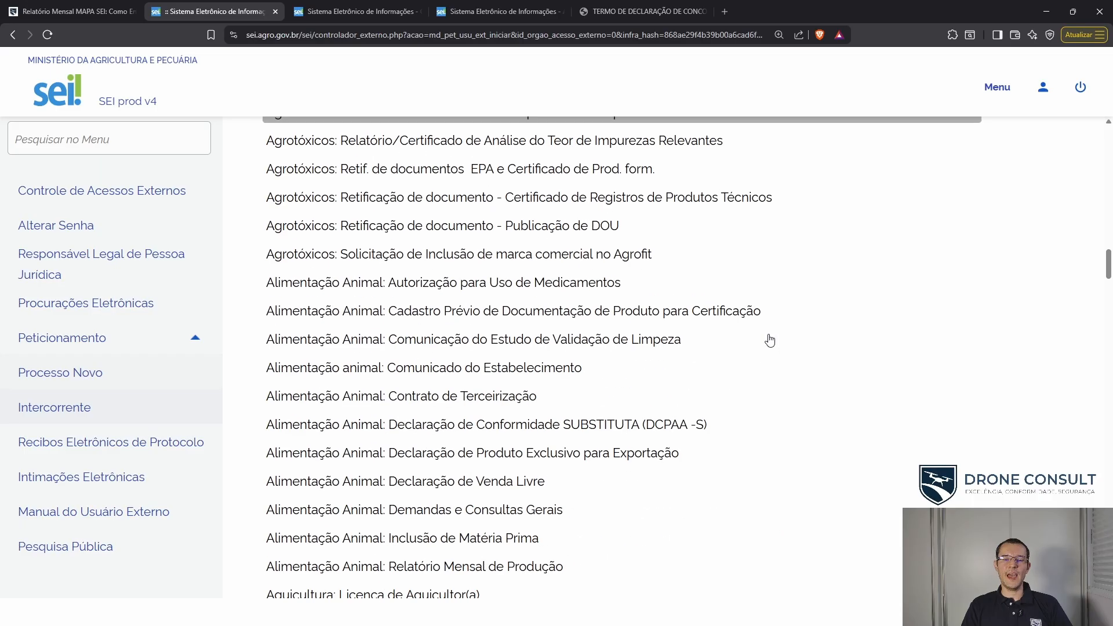
{"action": "scroll", "coordinate": [770, 340], "scroll_direction": "up", "scroll_amount": 20}
{"action": "left_click", "coordinate": [334, 381]}
{"action": "type", "text": "a"}
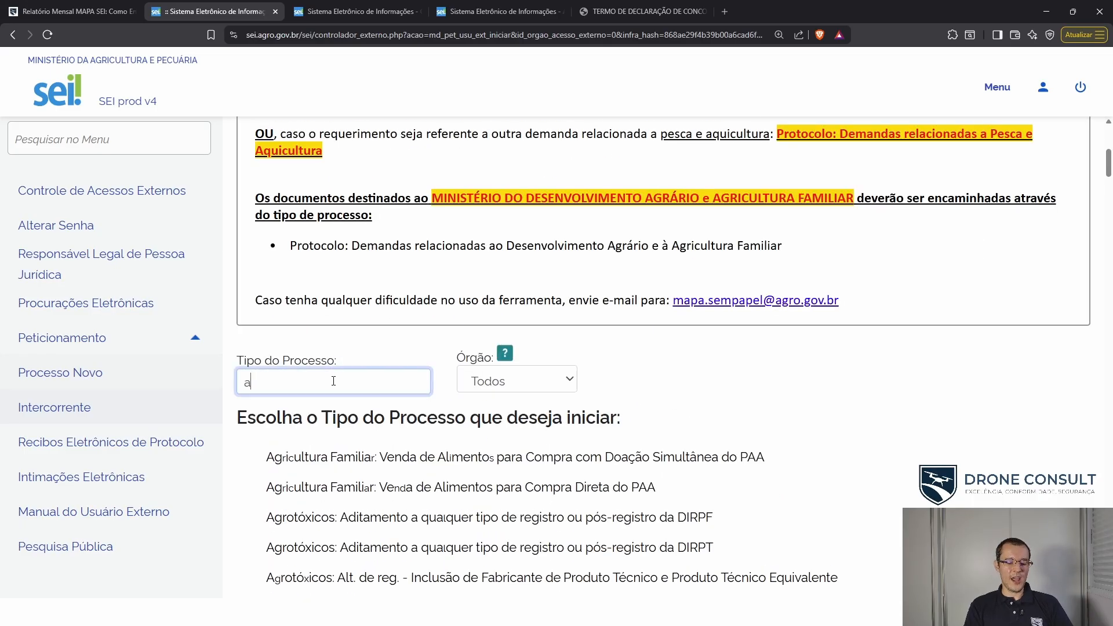
{"action": "type", "text": "viac"}
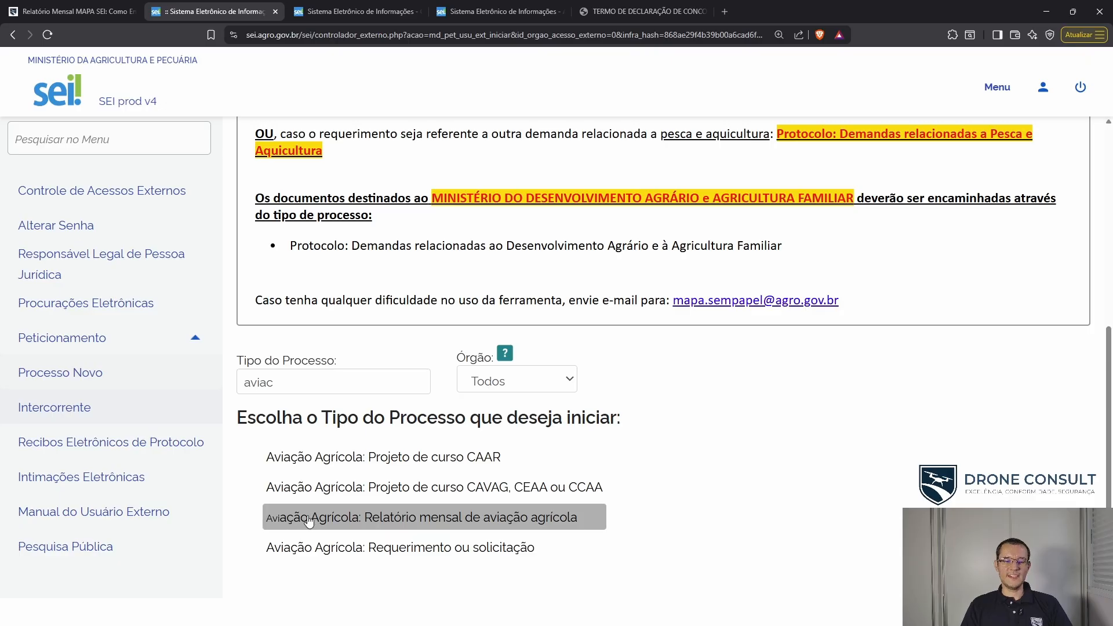
{"action": "left_click", "coordinate": [429, 522]}
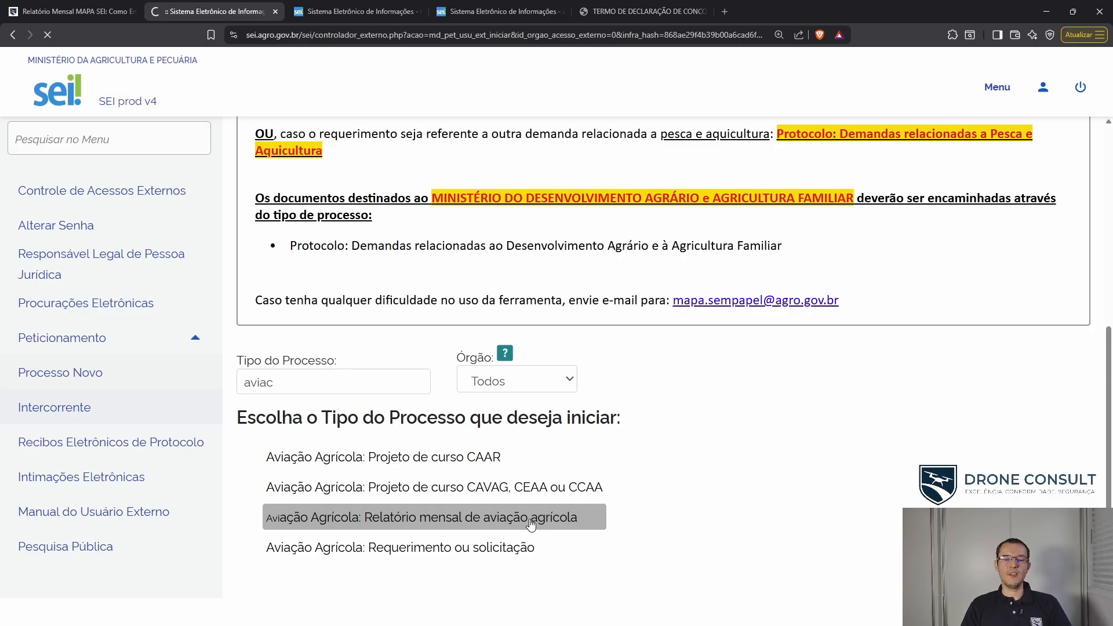
Step: Fill in the petition form's Especificação with "Envio do Relatório Mensal" and set UF to MG
{"action": "scroll", "coordinate": [667, 461], "scroll_direction": "down", "scroll_amount": 2}
{"action": "scroll", "coordinate": [754, 294], "scroll_direction": "up", "scroll_amount": 1}
{"action": "scroll", "coordinate": [756, 298], "scroll_direction": "up", "scroll_amount": 2}
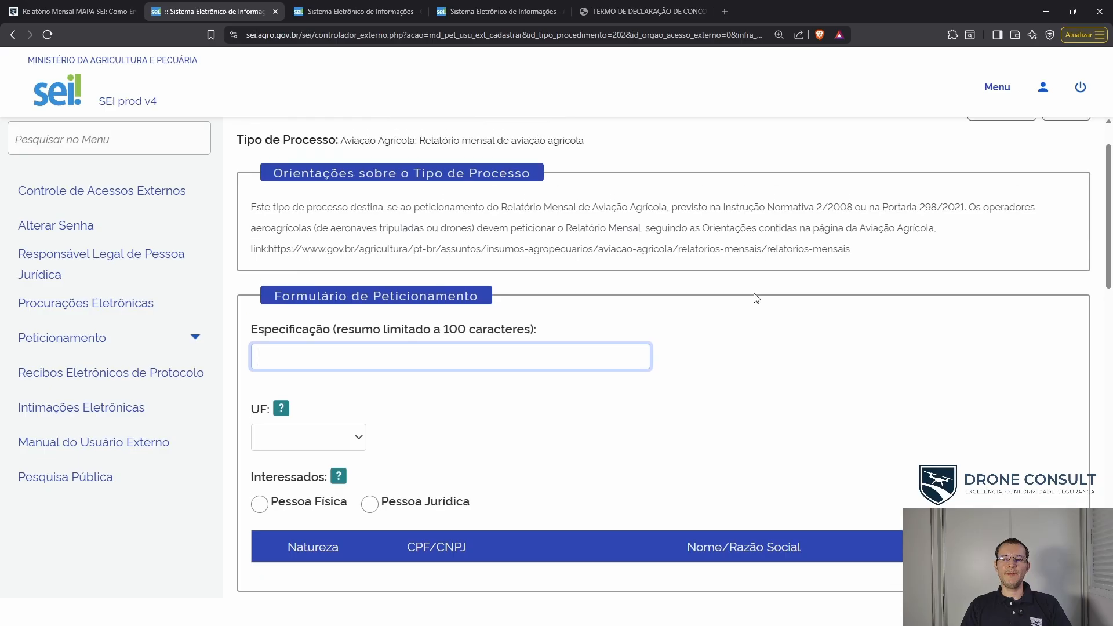
{"action": "scroll", "coordinate": [468, 347], "scroll_direction": "down", "scroll_amount": 2}
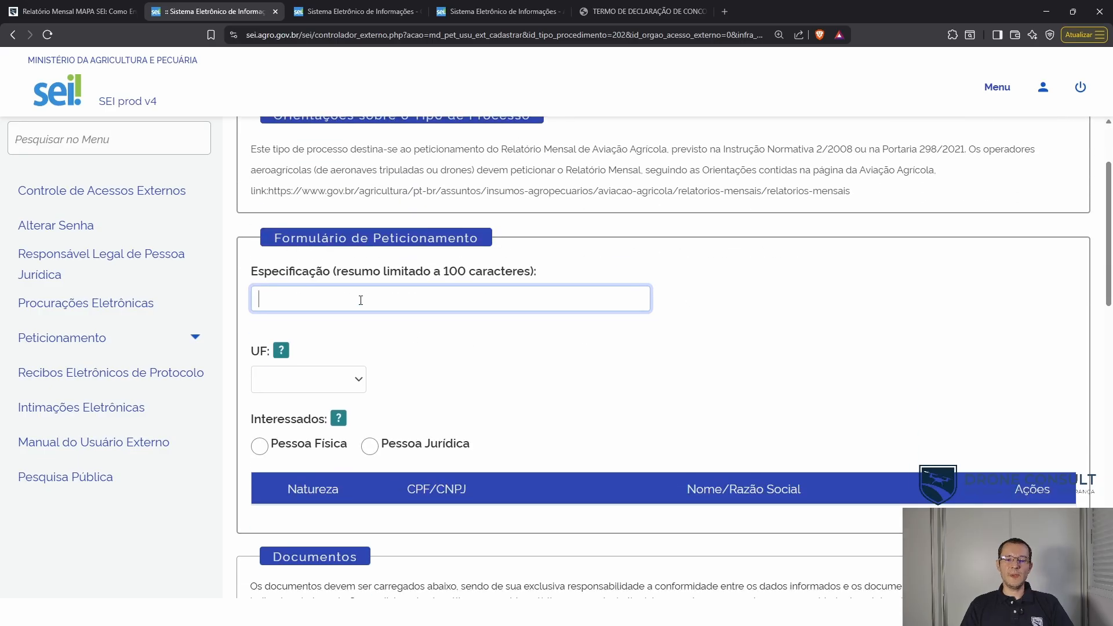
{"action": "left_click", "coordinate": [366, 337]}
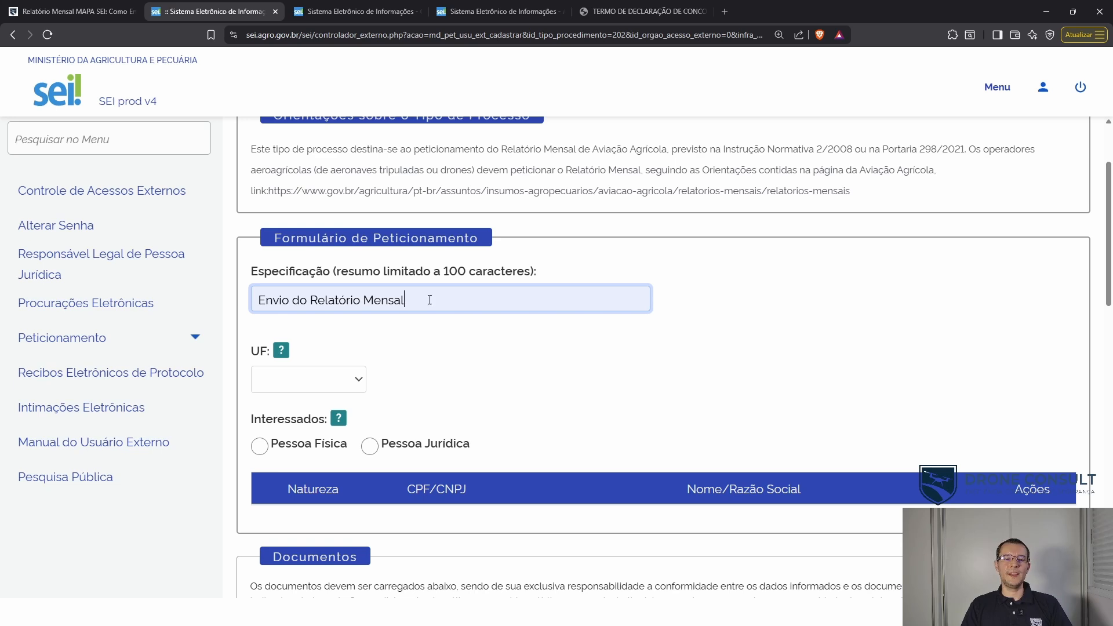
{"action": "scroll", "coordinate": [452, 302], "scroll_direction": "down", "scroll_amount": 1}
{"action": "left_click", "coordinate": [360, 325]}
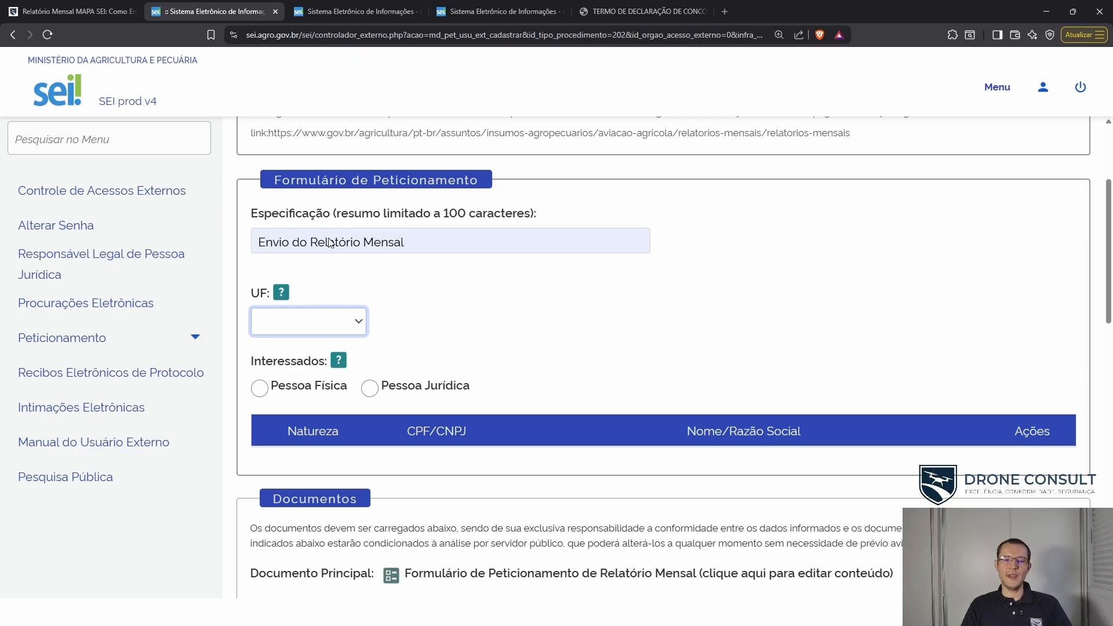
{"action": "type", "text": "mg"}
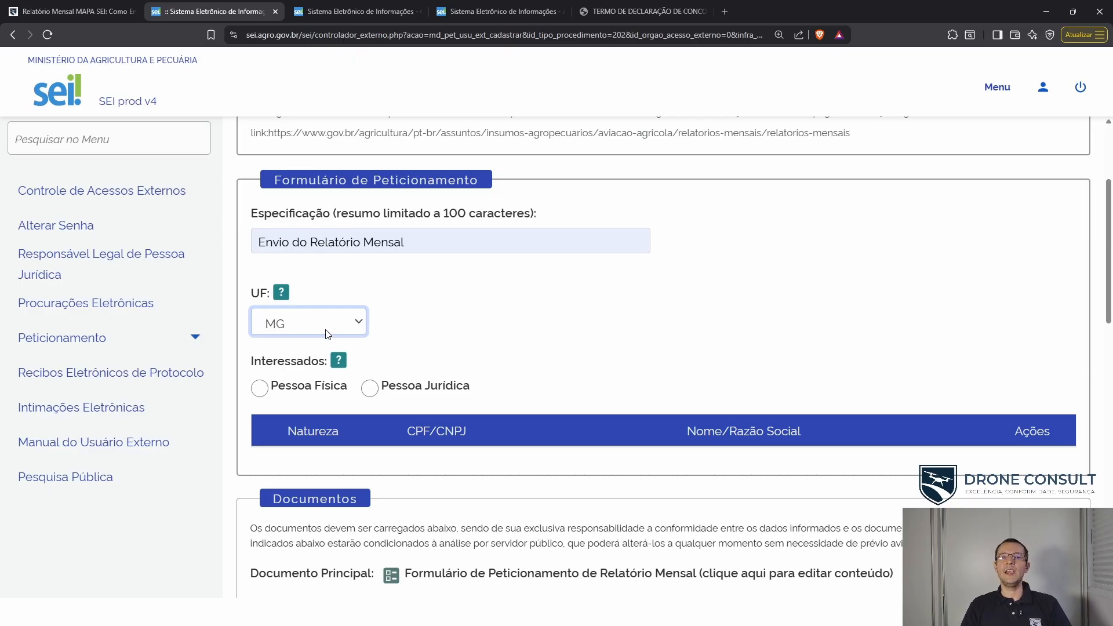
{"action": "left_click", "coordinate": [475, 322]}
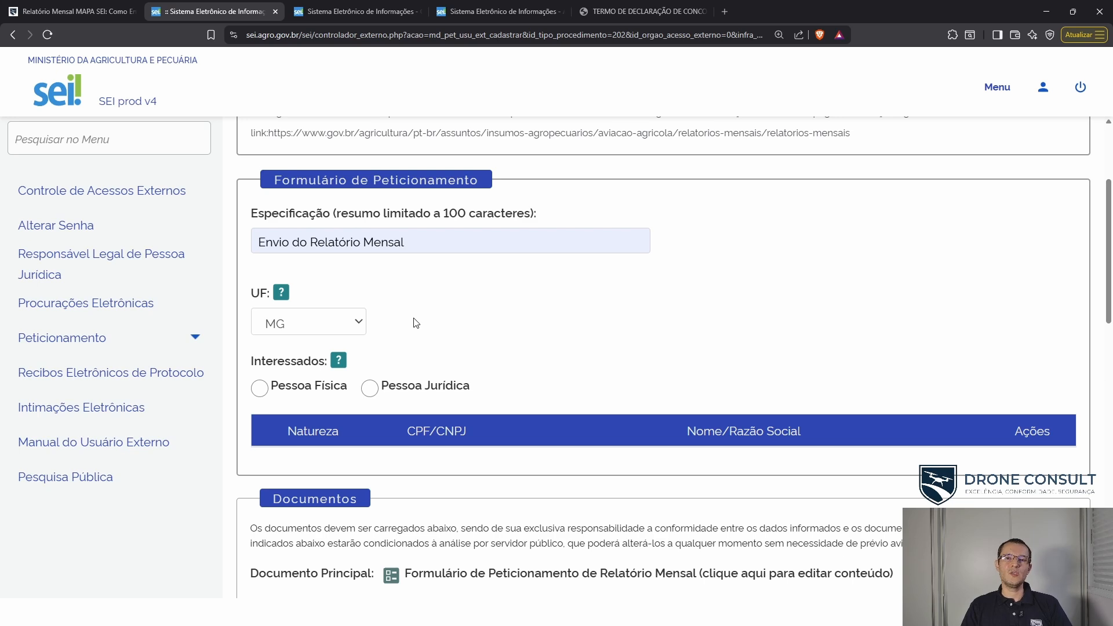
Step: Try Pessoa Física for Interessados, choose Pessoa Jurídica instead, and place the cursor in the CNPJ field
{"action": "scroll", "coordinate": [457, 319], "scroll_direction": "down", "scroll_amount": 1}
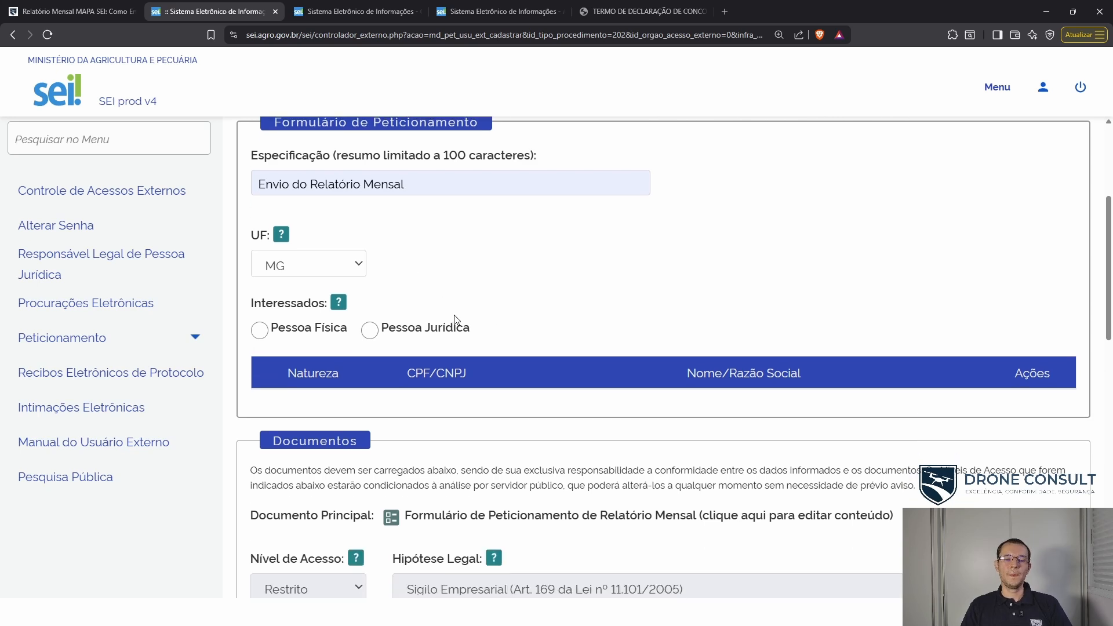
{"action": "left_click", "coordinate": [259, 330]}
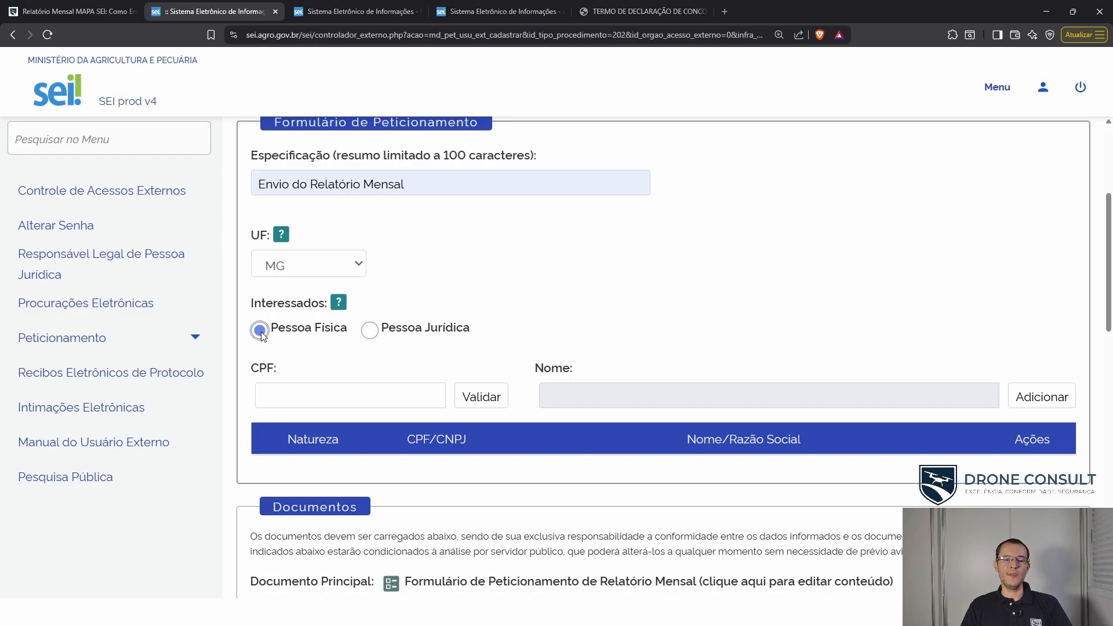
{"action": "left_click", "coordinate": [291, 397]}
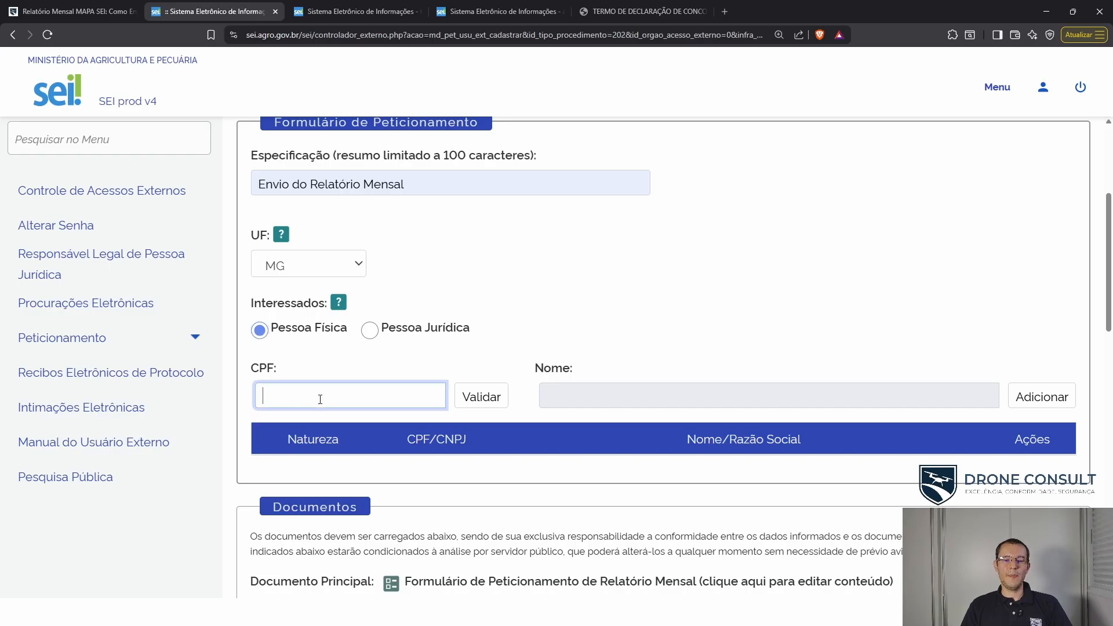
{"action": "left_click", "coordinate": [373, 333]}
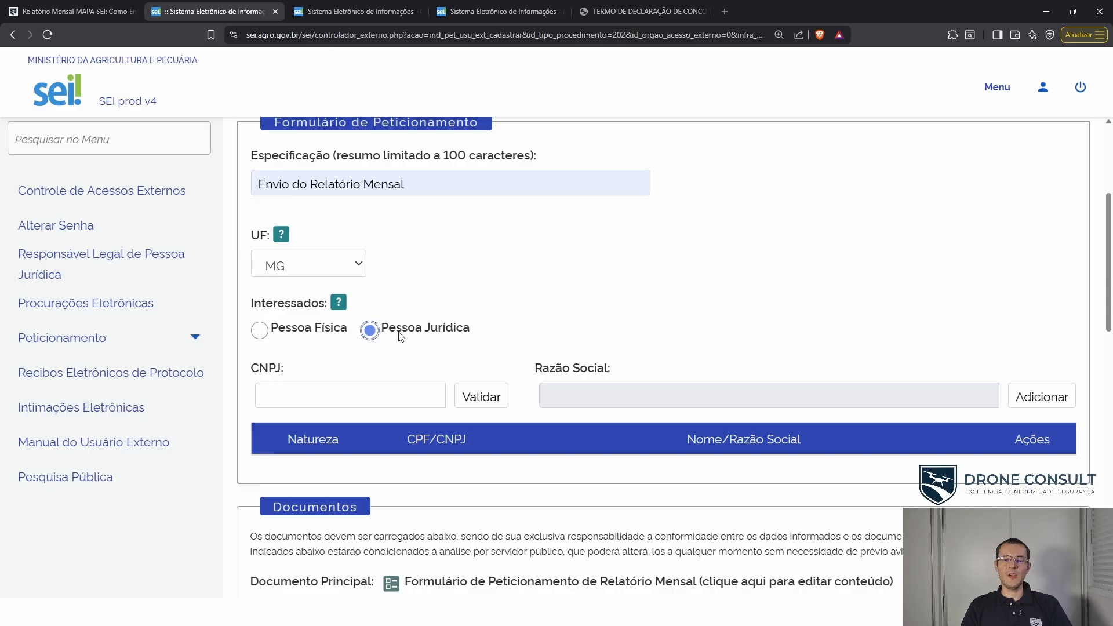
{"action": "left_click", "coordinate": [366, 392]}
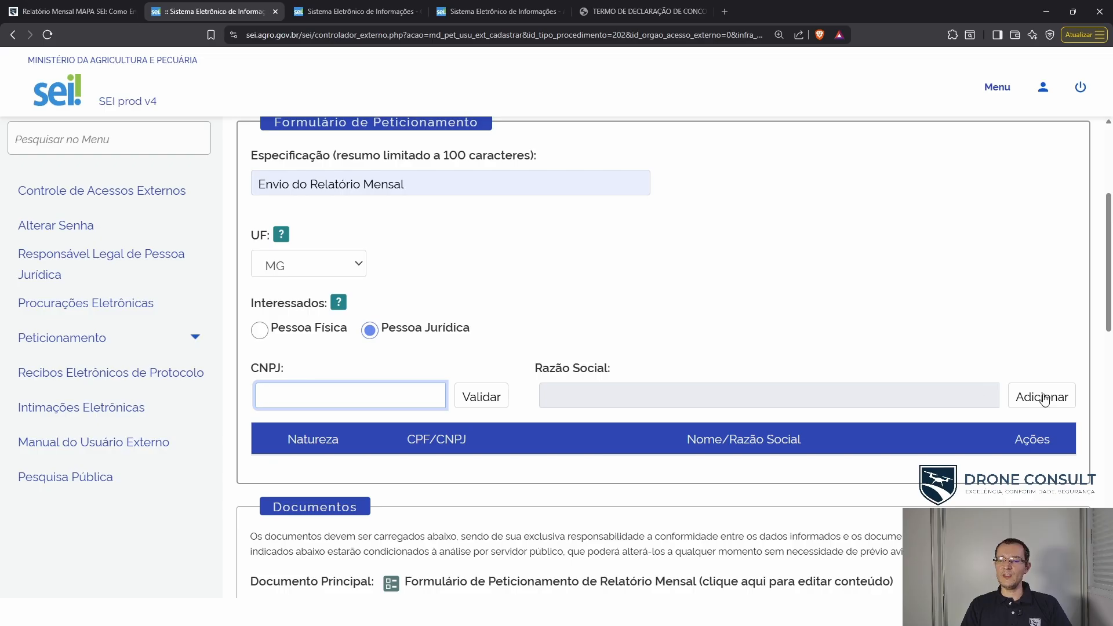
Step: Open the main document, Formulário de Peticionamento de Relatório Mensal, for editing and review its operator identification and MAPA registration fields
{"action": "scroll", "coordinate": [852, 458], "scroll_direction": "down", "scroll_amount": 6}
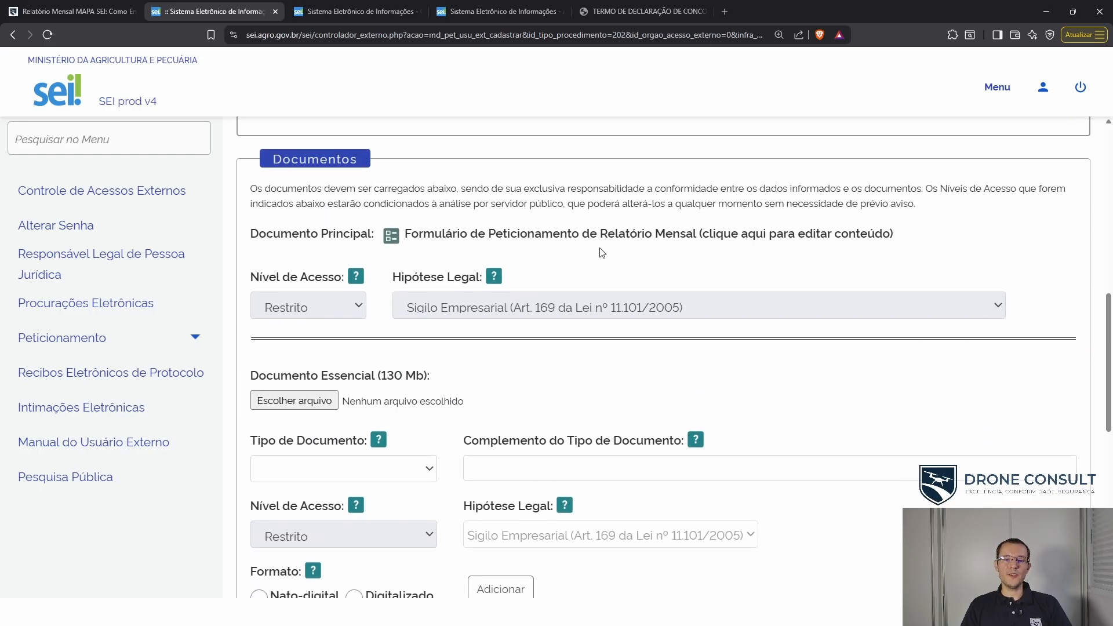
{"action": "left_click", "coordinate": [486, 238]}
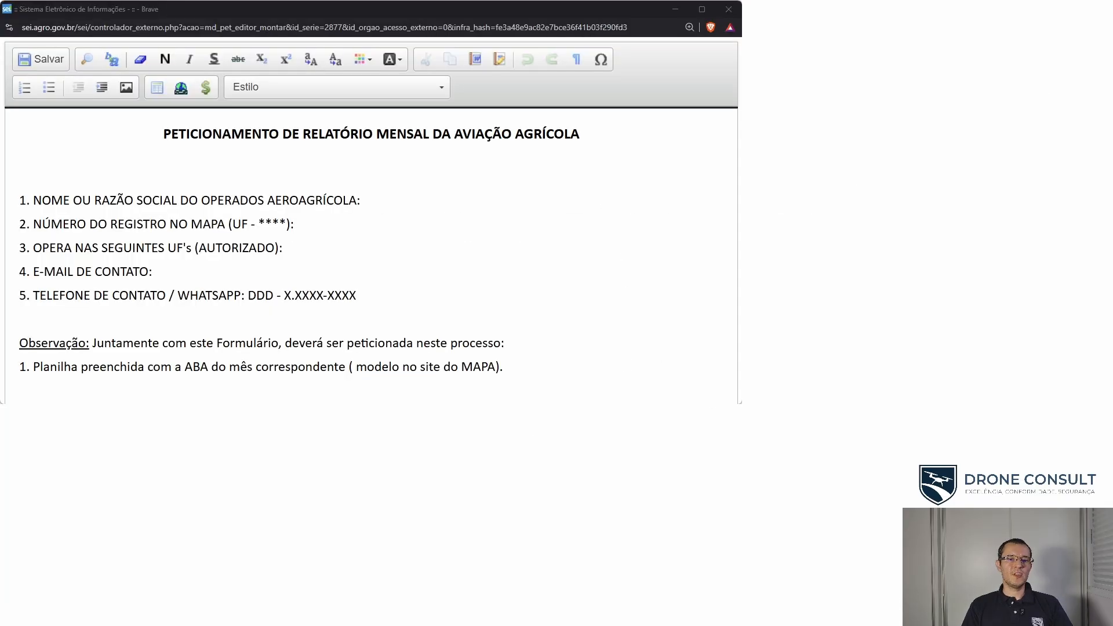
{"action": "left_click", "coordinate": [436, 209]}
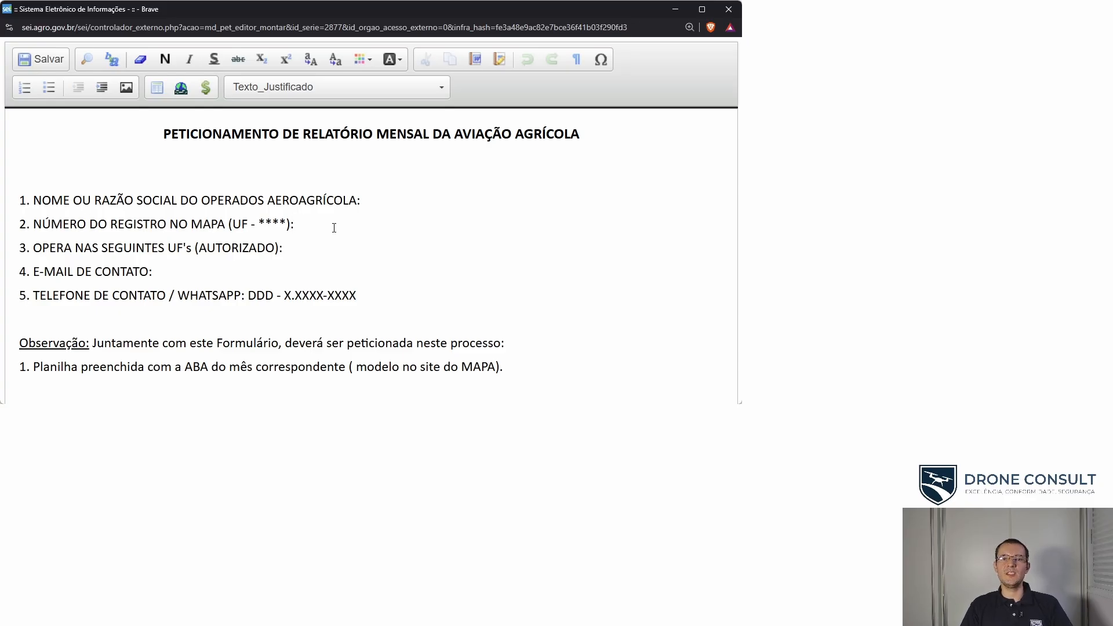
{"action": "left_click_drag", "start_coordinate": [248, 225], "coordinate": [287, 225]}
{"action": "left_click", "coordinate": [334, 239]}
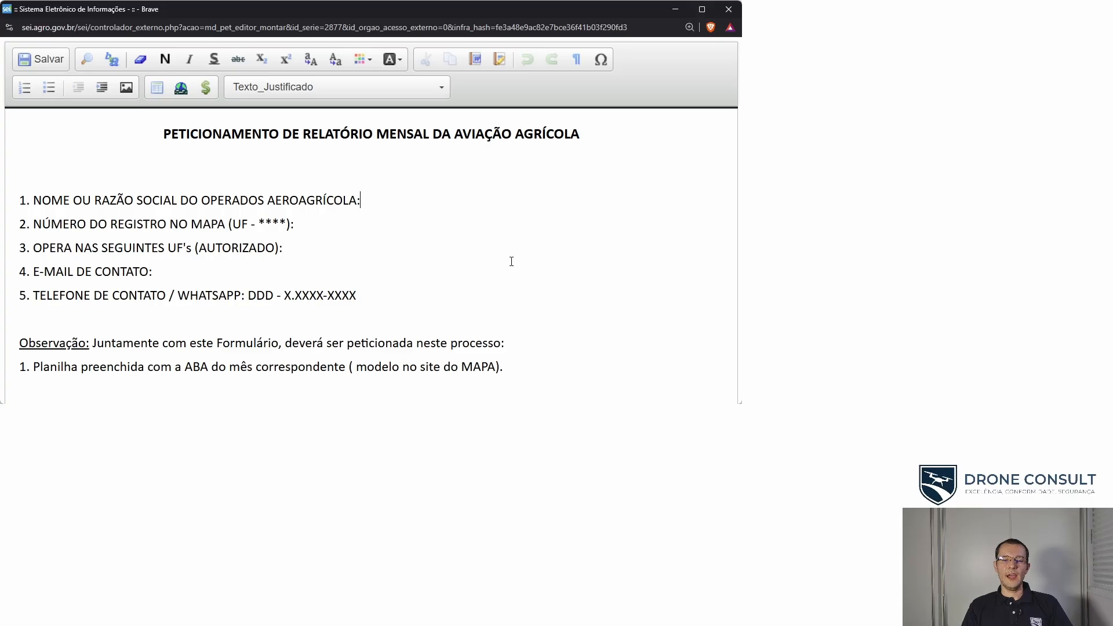
Step: Maximize the document editor and review the commitments, the Local e Data line and the NOME DO REPRESENTANTE signature field
{"action": "left_click", "coordinate": [711, 15]}
{"action": "scroll", "coordinate": [742, 376], "scroll_direction": "down", "scroll_amount": 4}
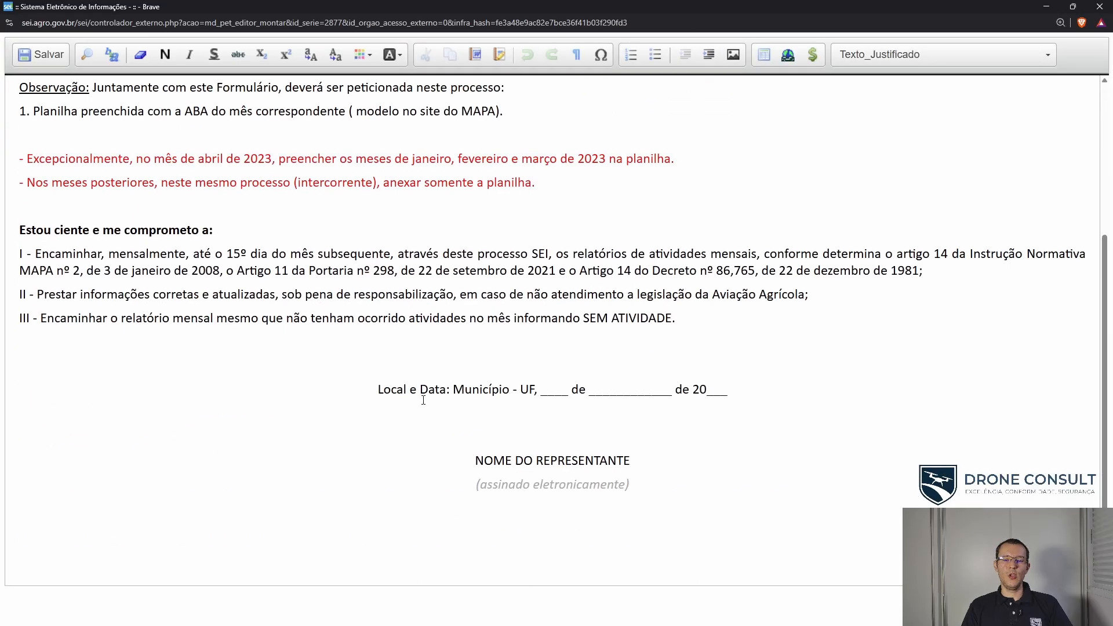
{"action": "left_click_drag", "start_coordinate": [510, 390], "coordinate": [454, 390]}
{"action": "scroll", "coordinate": [464, 406], "scroll_direction": "up", "scroll_amount": 1}
{"action": "left_click", "coordinate": [555, 423]}
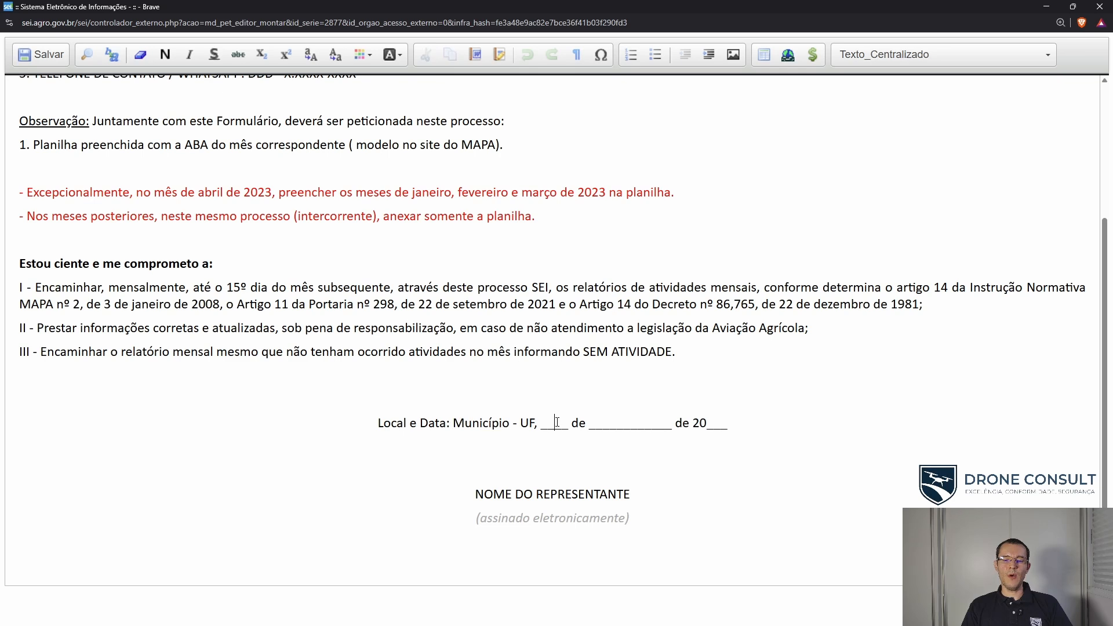
{"action": "left_click_drag", "start_coordinate": [484, 495], "coordinate": [624, 494]}
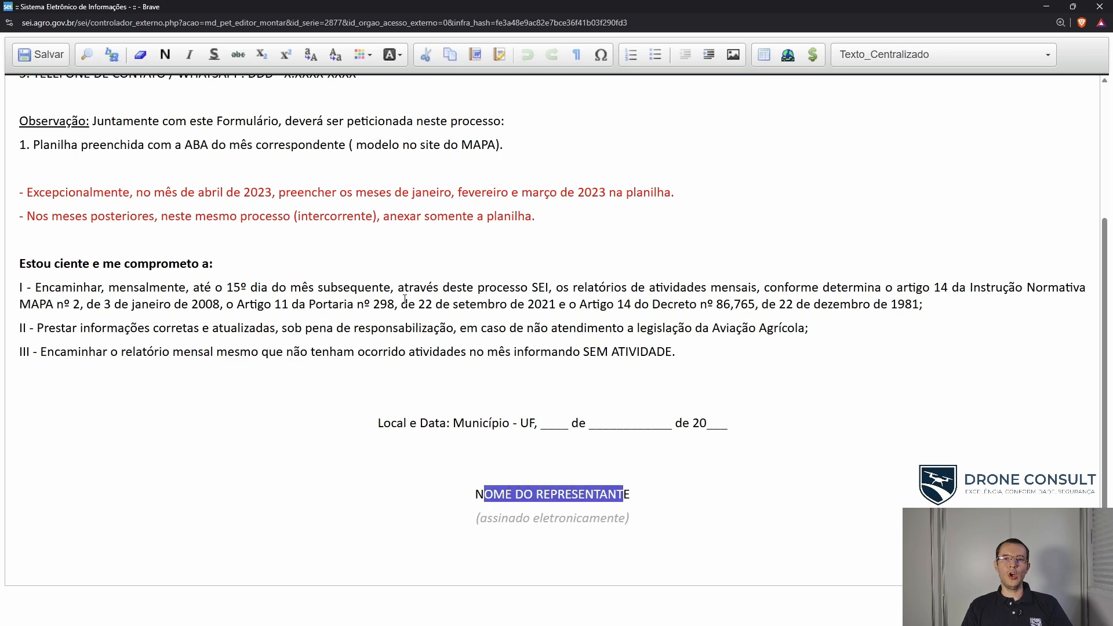
Step: Save the main document, close its editor and go to the Documento Essencial section of the petition form
{"action": "left_click", "coordinate": [44, 55]}
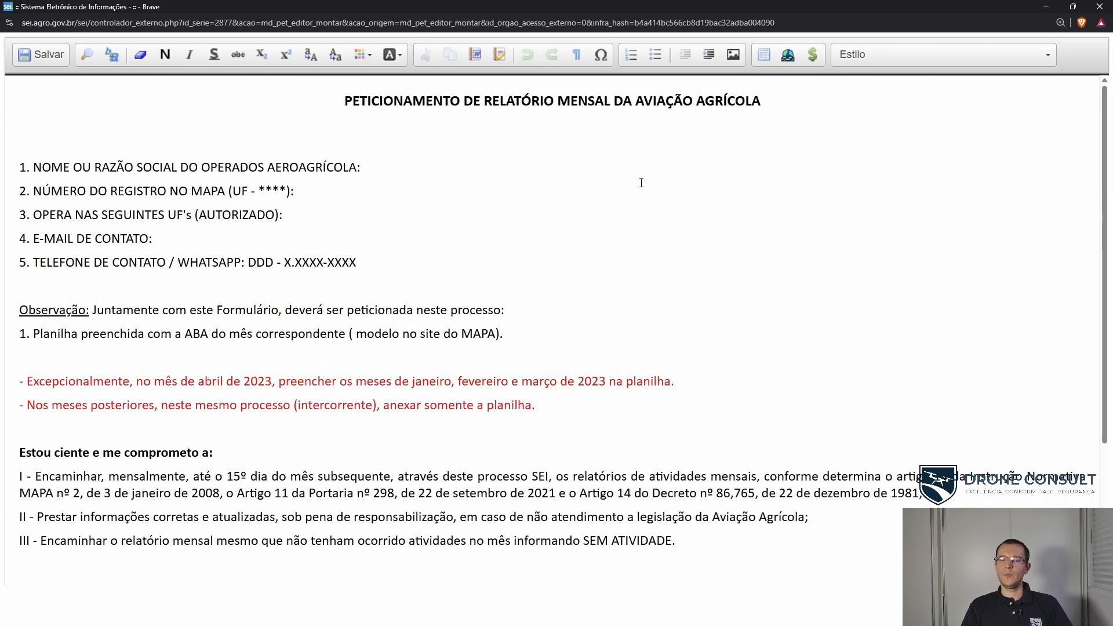
{"action": "left_click", "coordinate": [1101, 7]}
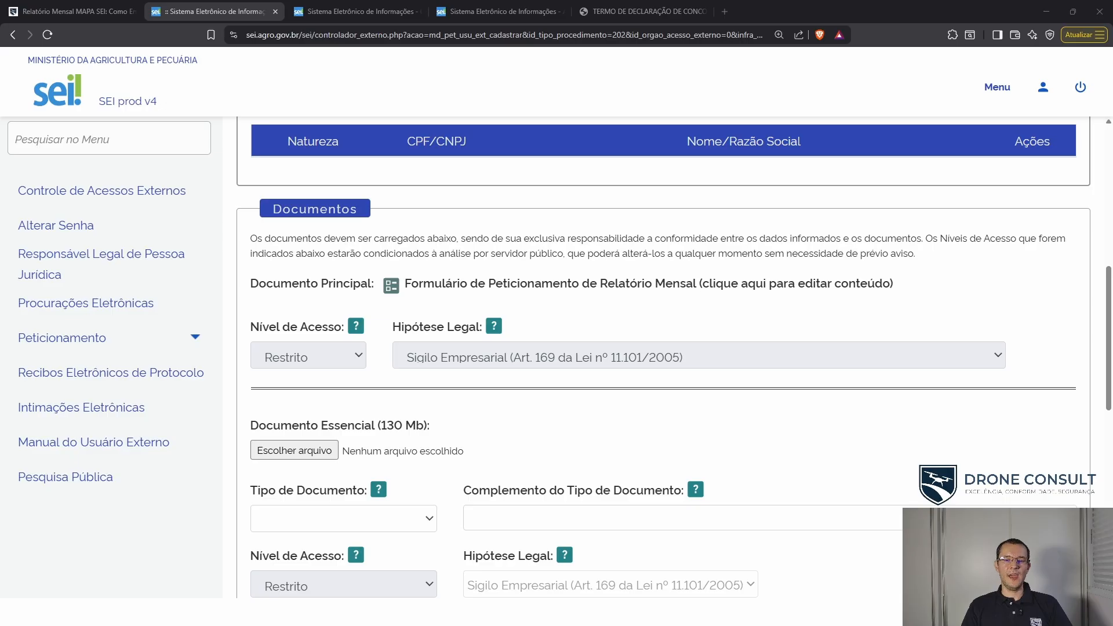
{"action": "scroll", "coordinate": [664, 348], "scroll_direction": "down", "scroll_amount": 1}
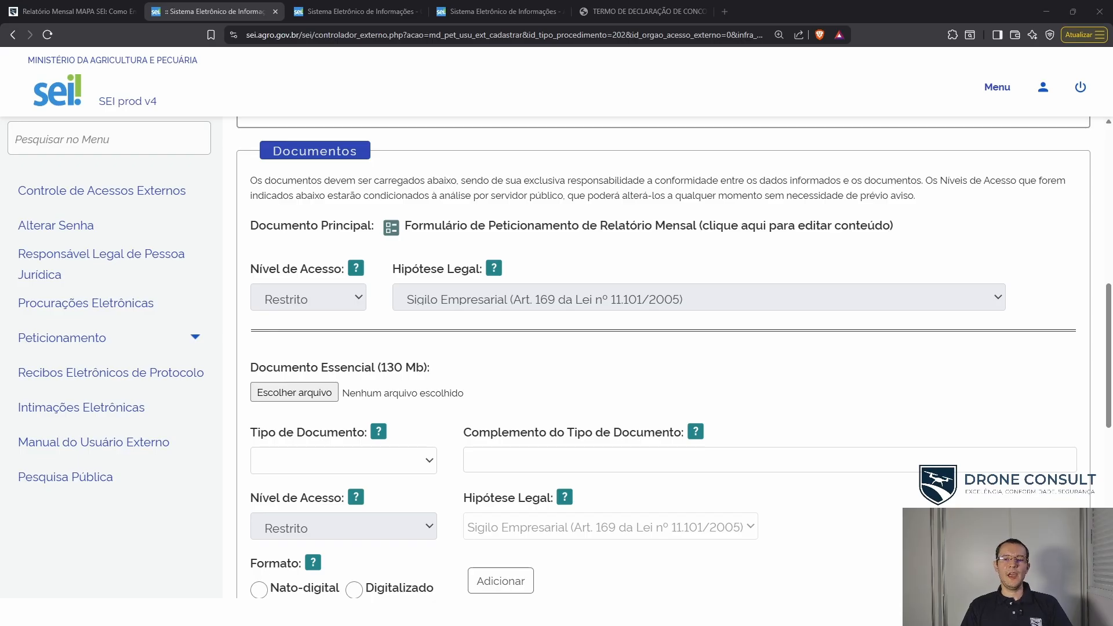
Step: Fill in the Documento Essencial section with type Relatório Mensal de Aviação, complement "Feveiro" and format Nato-digital
{"action": "scroll", "coordinate": [663, 358], "scroll_direction": "down", "scroll_amount": 2}
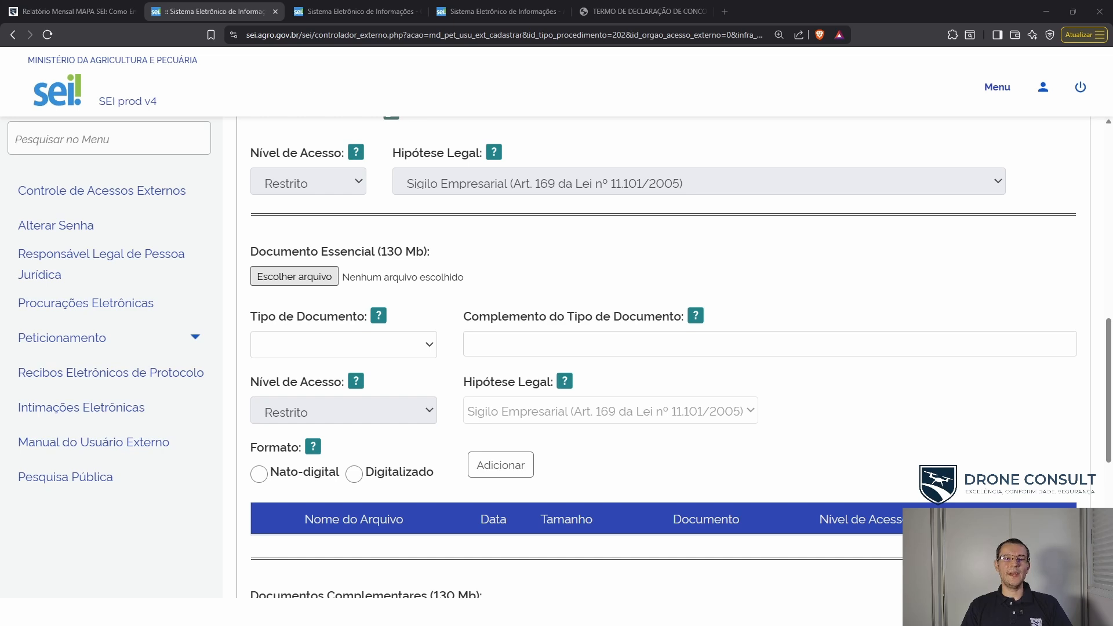
{"action": "left_click", "coordinate": [356, 351]}
{"action": "left_click", "coordinate": [350, 392]}
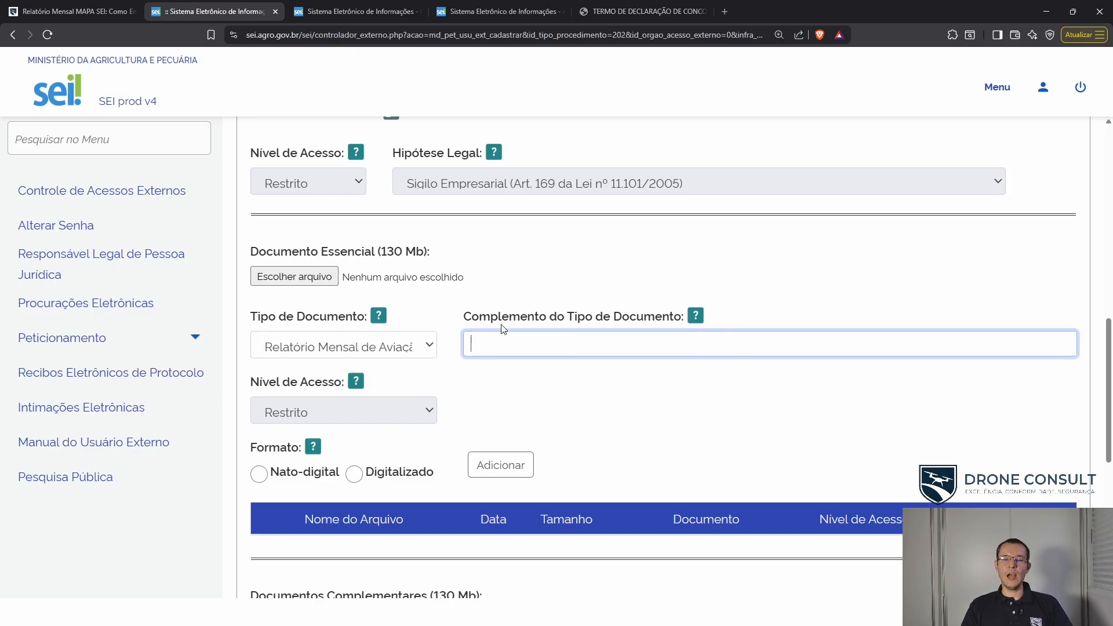
{"action": "type", "text": "Feveiro"}
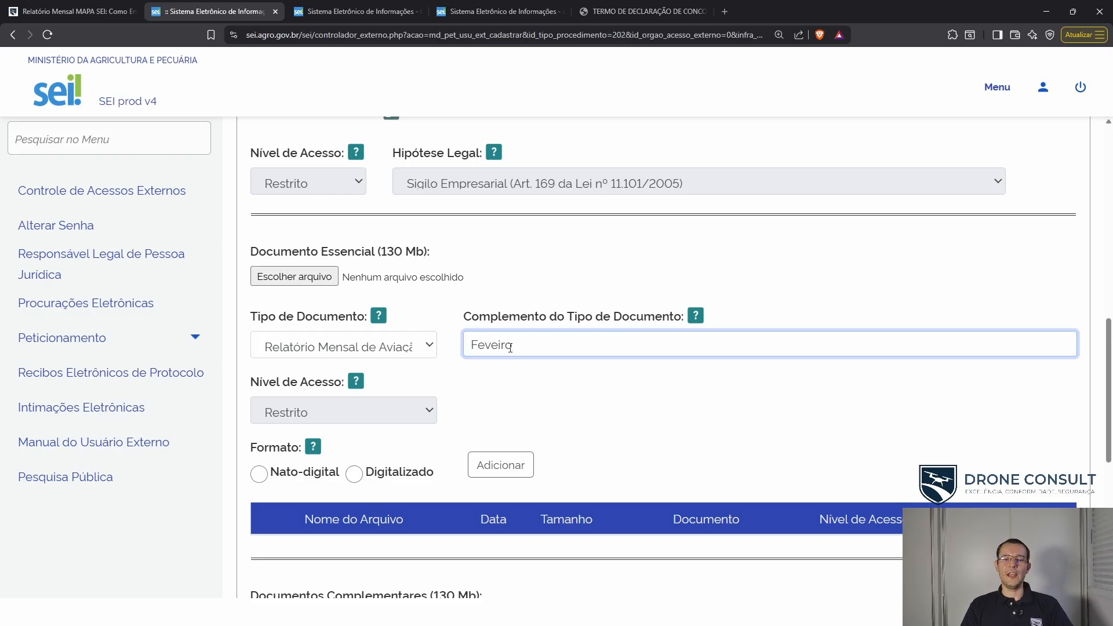
{"action": "scroll", "coordinate": [523, 348], "scroll_direction": "down", "scroll_amount": 1}
{"action": "left_click", "coordinate": [259, 416]}
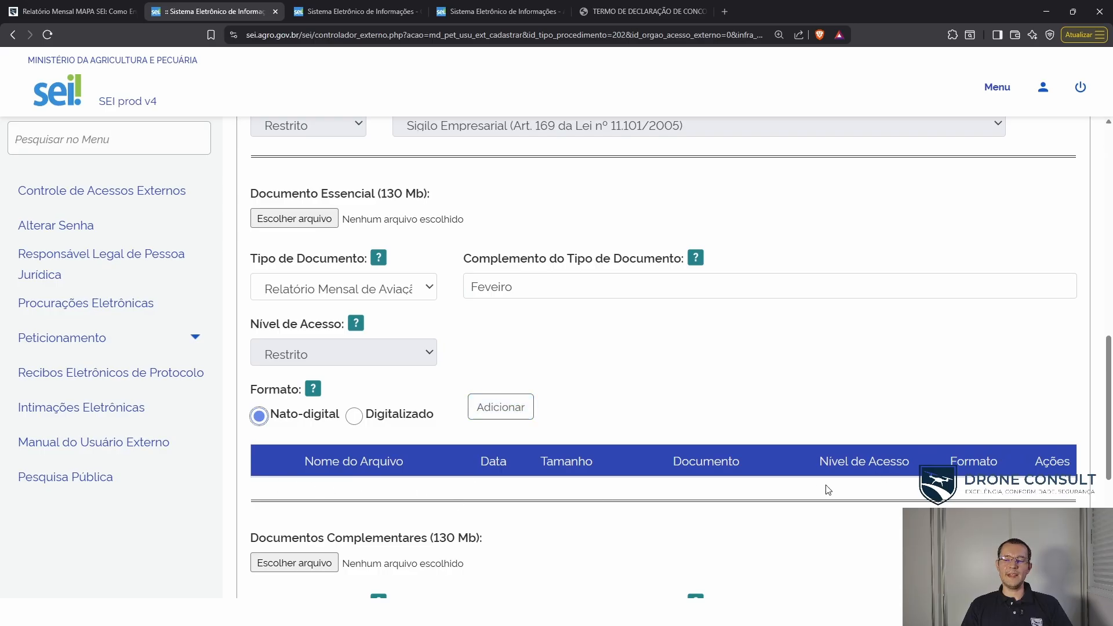
Step: Review the Documentos Complementares section and its Tipo de Documento options, leaving the type blank
{"action": "scroll", "coordinate": [489, 460], "scroll_direction": "down", "scroll_amount": 4}
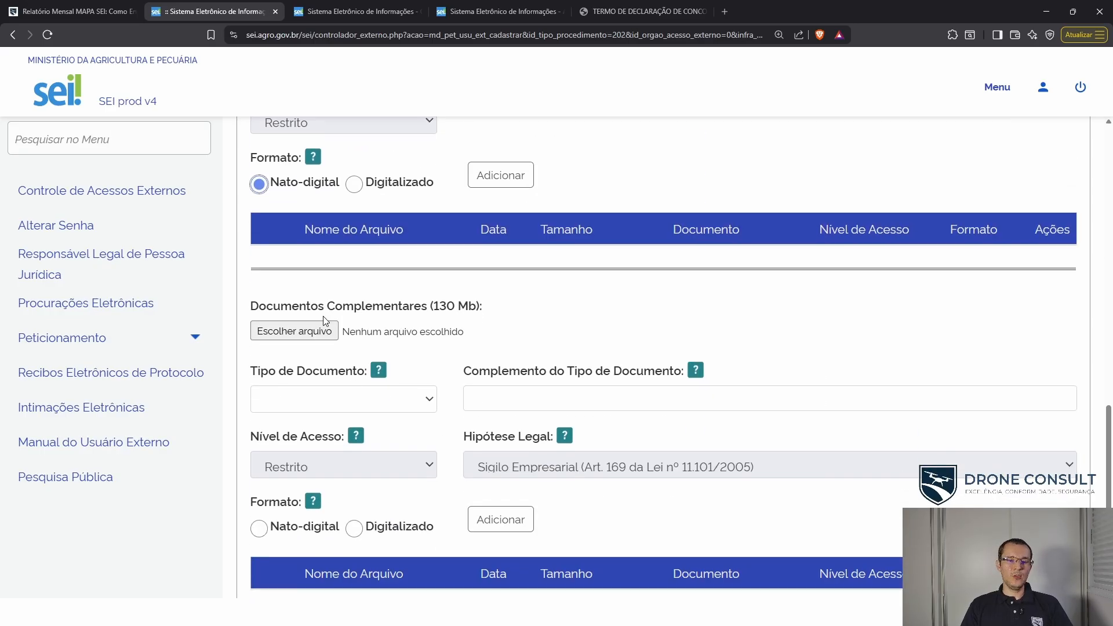
{"action": "scroll", "coordinate": [325, 320], "scroll_direction": "down", "scroll_amount": 1}
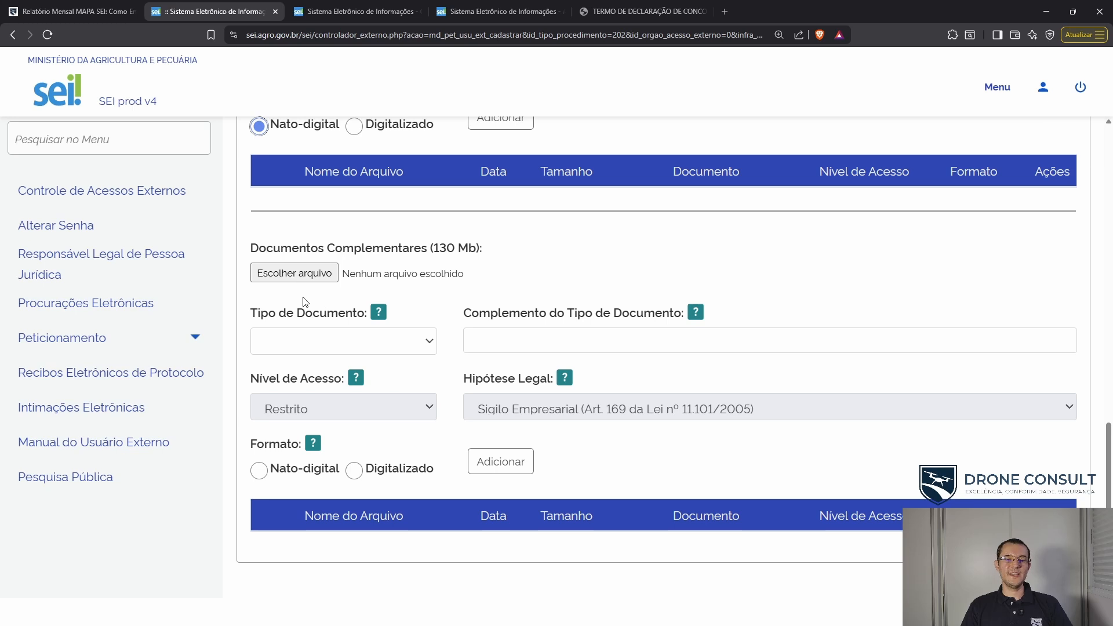
{"action": "left_click", "coordinate": [416, 346]}
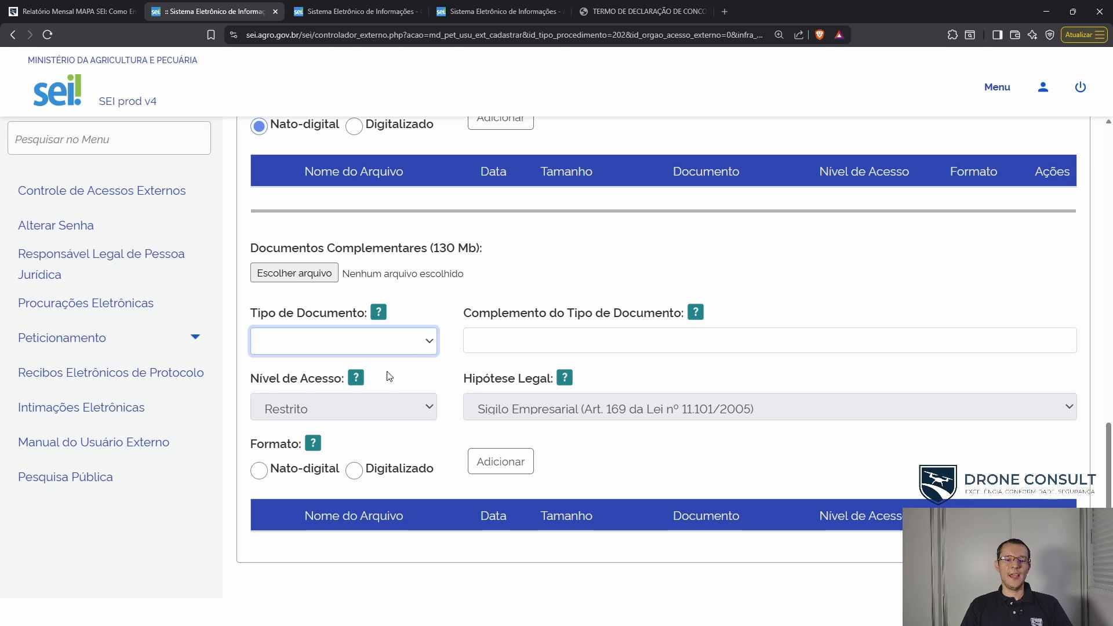
{"action": "left_click", "coordinate": [447, 302]}
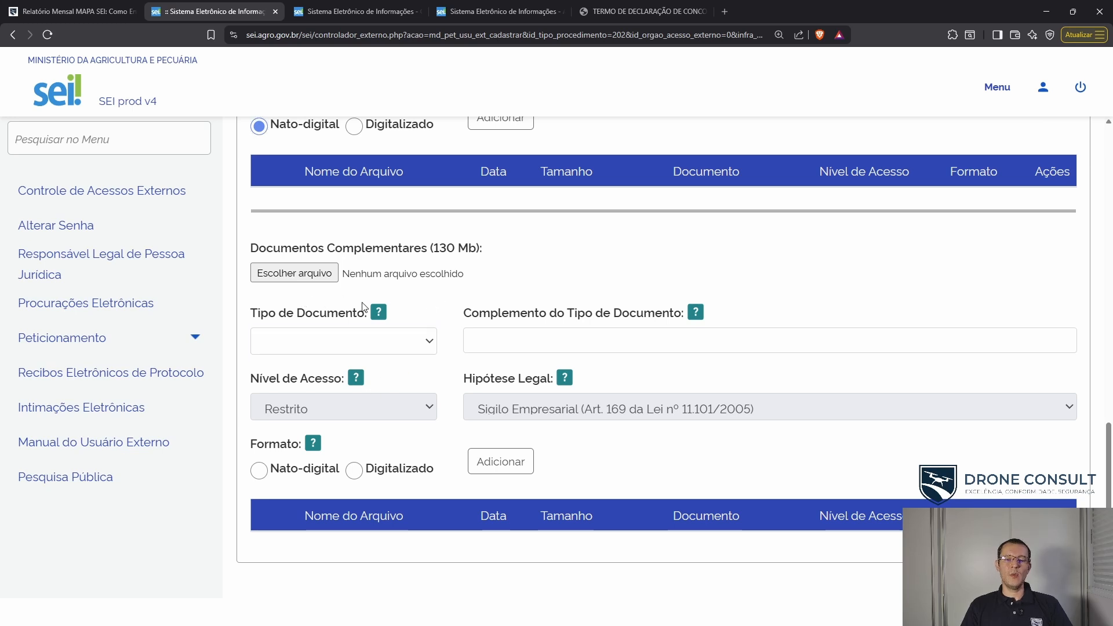
{"action": "scroll", "coordinate": [384, 325], "scroll_direction": "down", "scroll_amount": 1}
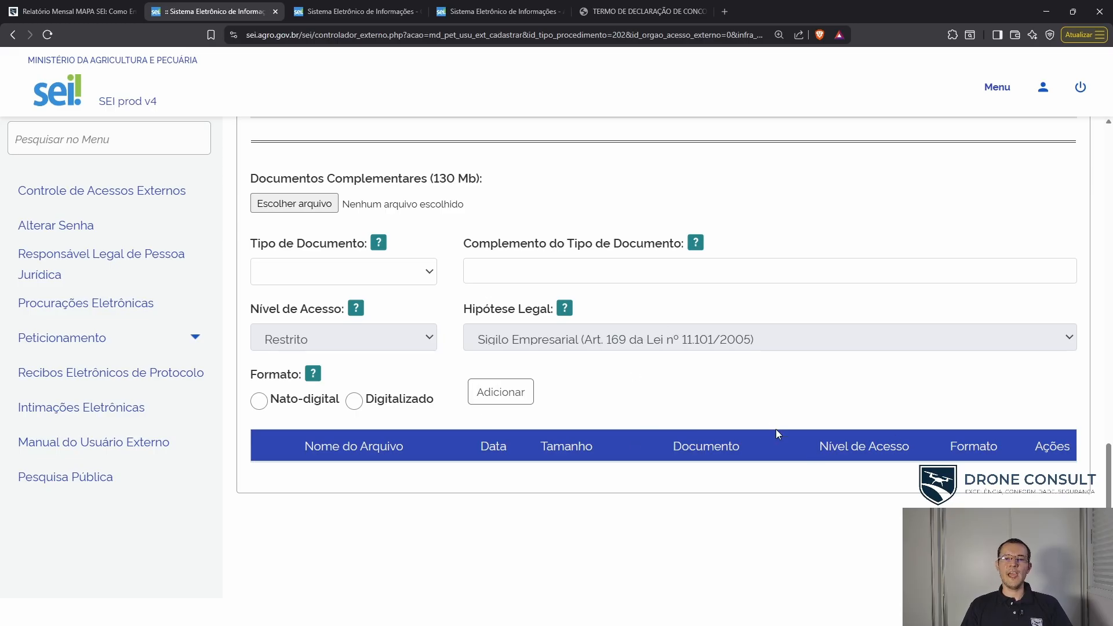
Step: Go to Controle de Acessos Externos, open the process released on 15/03/2026 and review its protocol and progress lists
{"action": "left_click", "coordinate": [151, 194]}
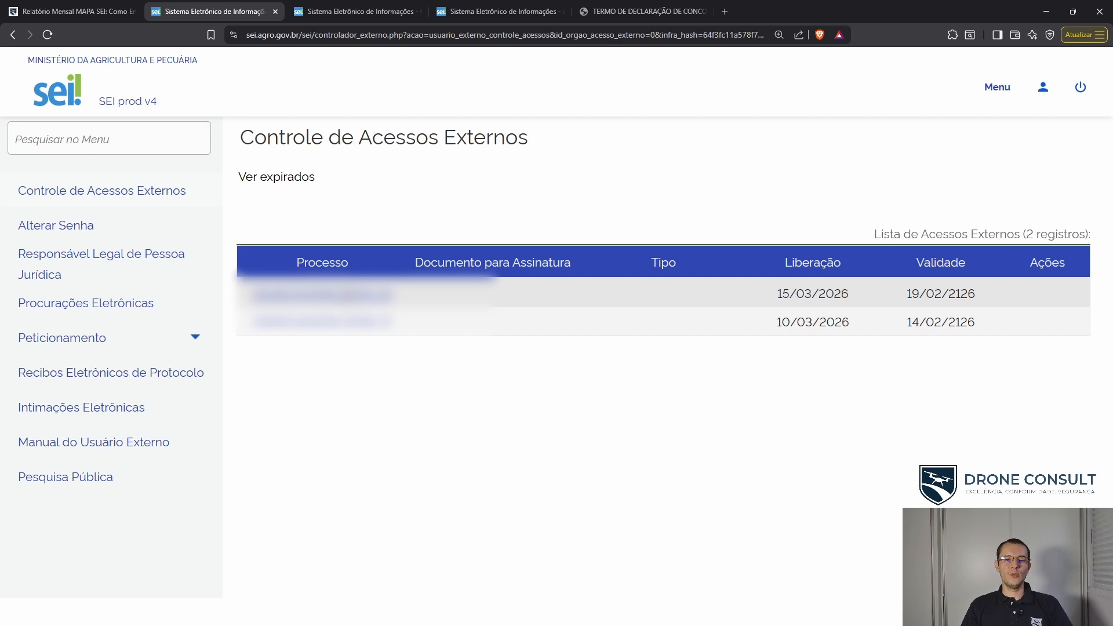
{"action": "left_click", "coordinate": [321, 296]}
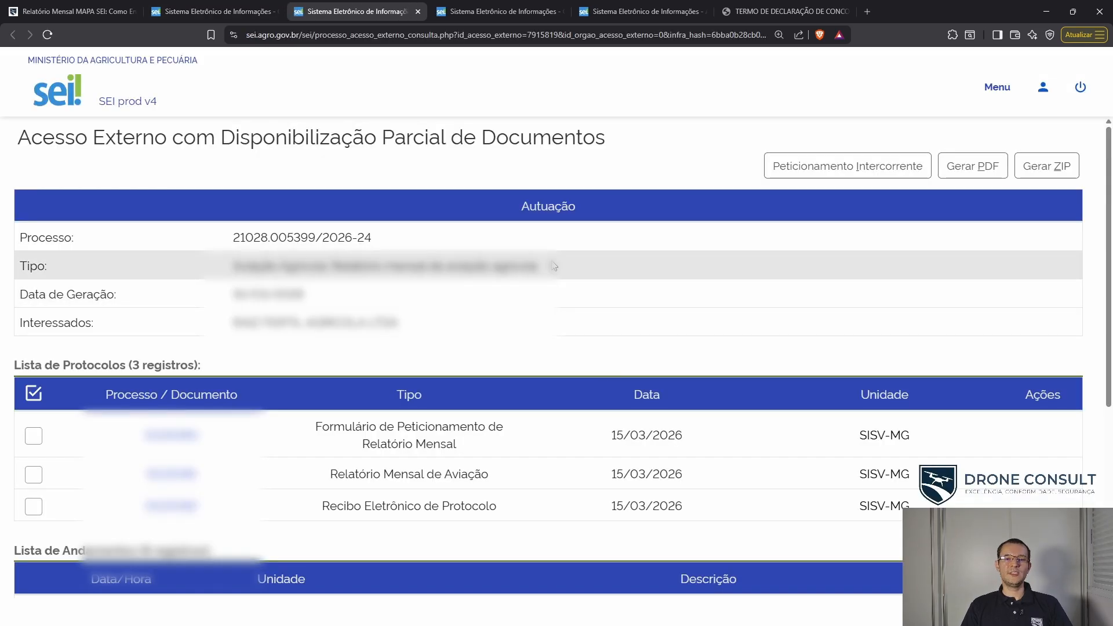
{"action": "scroll", "coordinate": [580, 255], "scroll_direction": "down", "scroll_amount": 3}
{"action": "scroll", "coordinate": [580, 293], "scroll_direction": "up", "scroll_amount": 3}
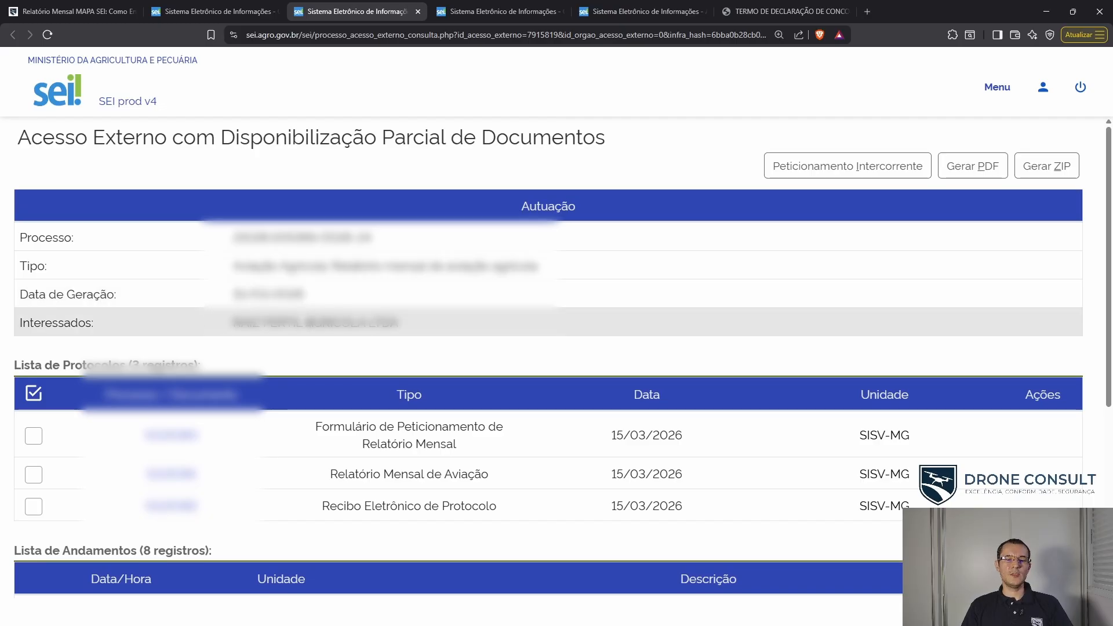
{"action": "scroll", "coordinate": [365, 332], "scroll_direction": "down", "scroll_amount": 1}
{"action": "scroll", "coordinate": [297, 329], "scroll_direction": "down", "scroll_amount": 1}
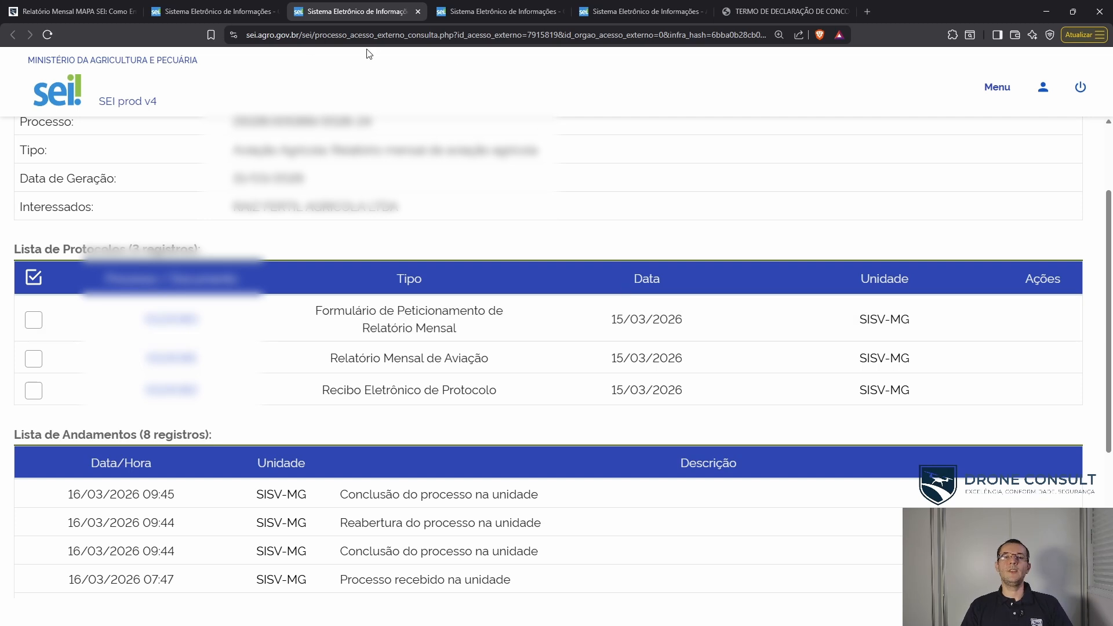
Step: Switch to the Drone Consult guide page and review its instructions from Passo 8 through Passo 13 on sending reports in subsequent months
{"action": "left_click", "coordinate": [93, 12]}
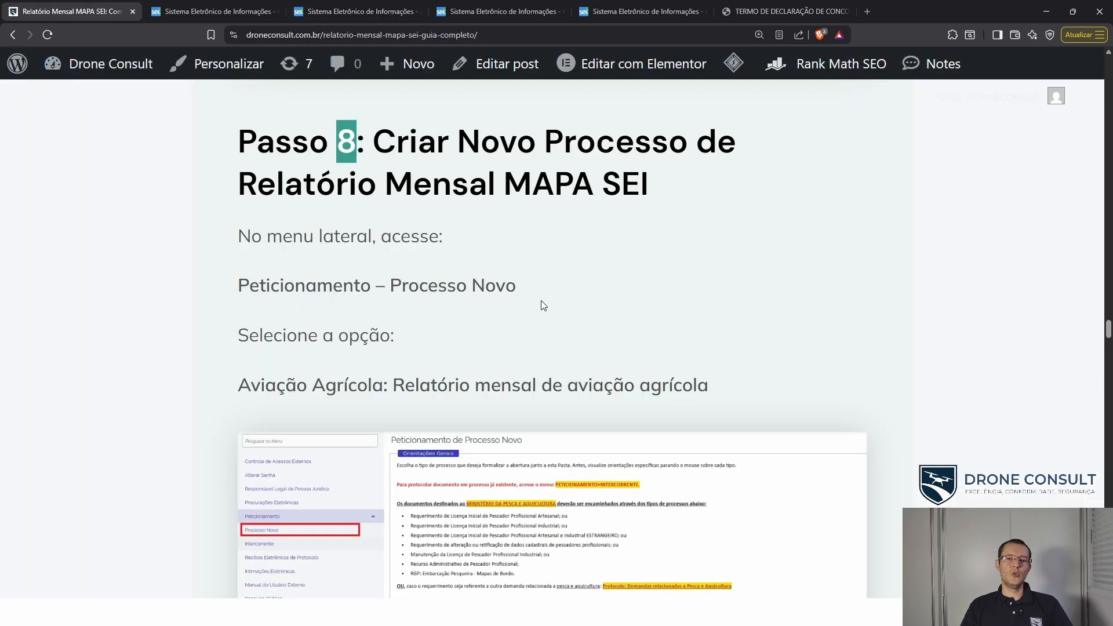
{"action": "scroll", "coordinate": [542, 305], "scroll_direction": "down", "scroll_amount": 6}
{"action": "scroll", "coordinate": [548, 305], "scroll_direction": "down", "scroll_amount": 8}
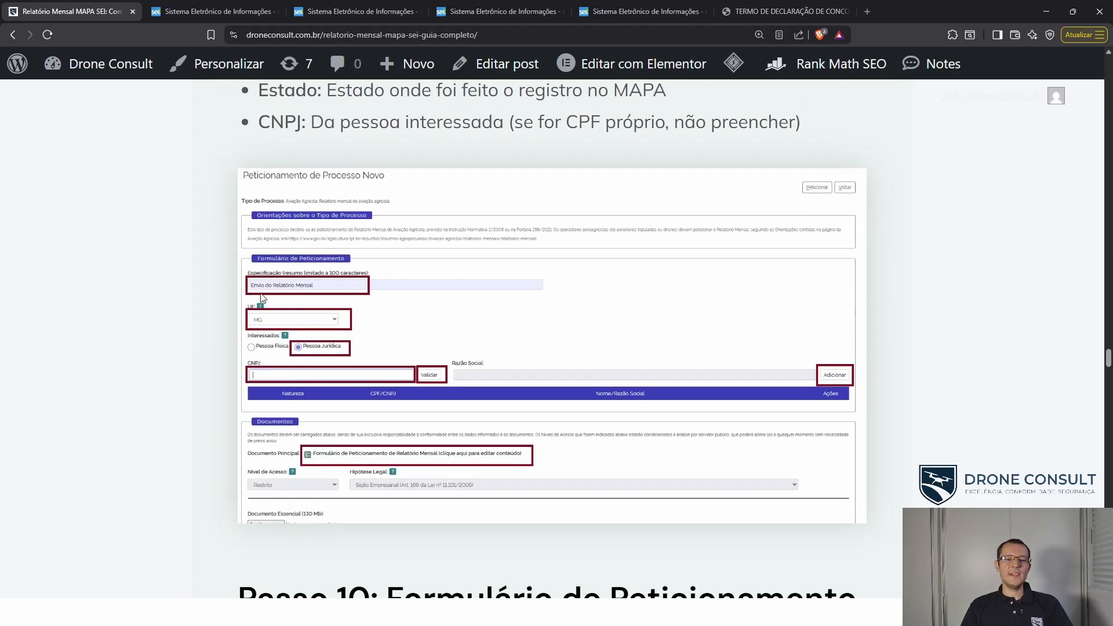
{"action": "scroll", "coordinate": [342, 322], "scroll_direction": "down", "scroll_amount": 1}
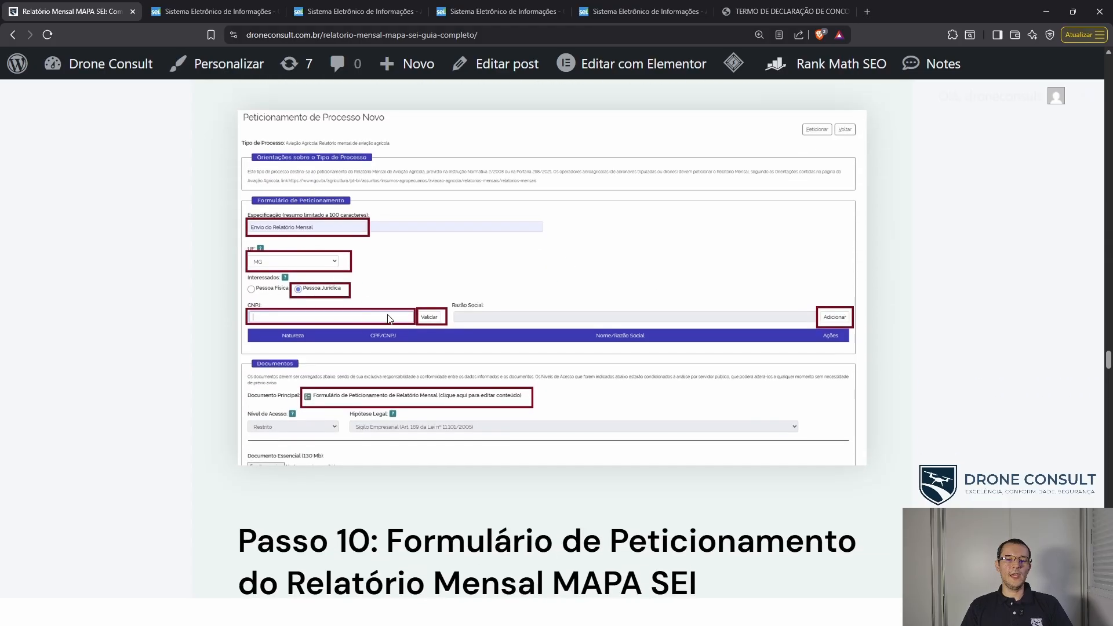
{"action": "scroll", "coordinate": [338, 323], "scroll_direction": "down", "scroll_amount": 4}
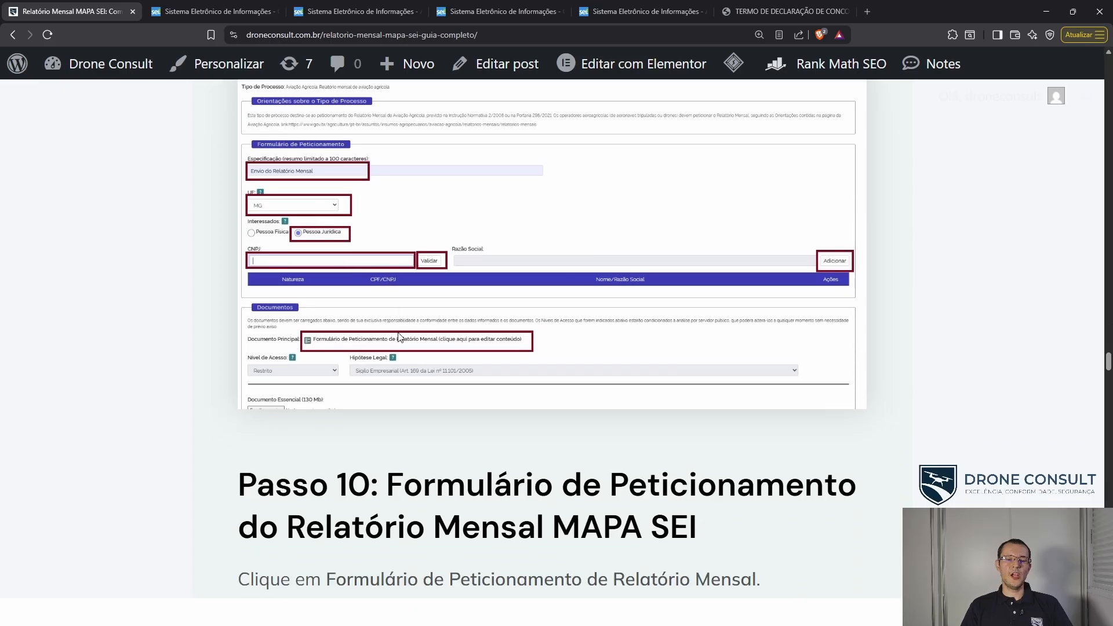
{"action": "scroll", "coordinate": [458, 357], "scroll_direction": "down", "scroll_amount": 6}
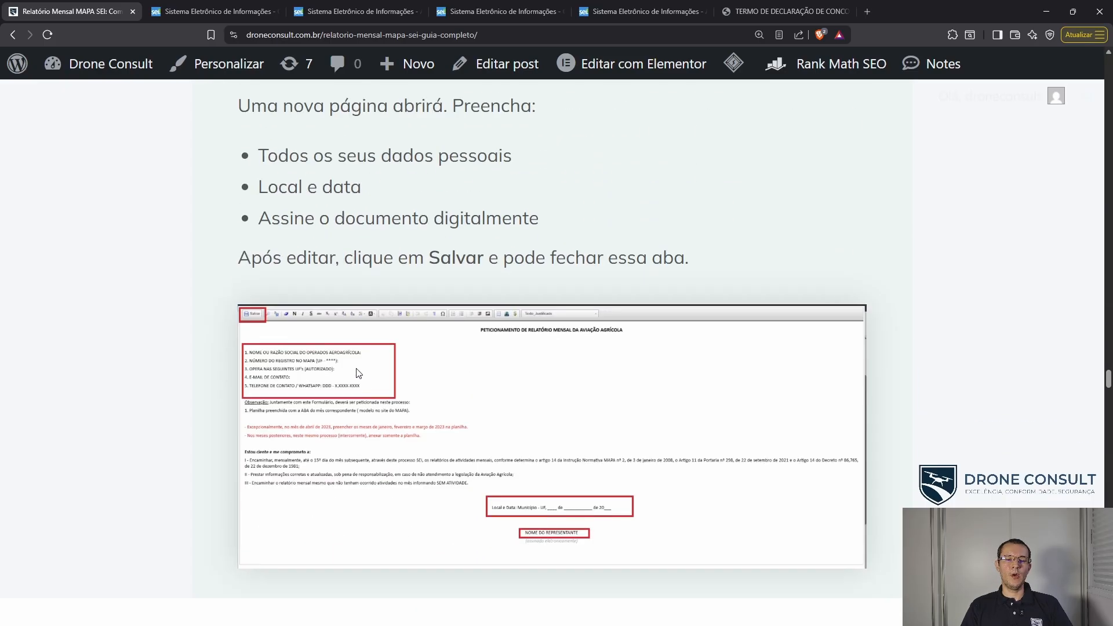
{"action": "scroll", "coordinate": [367, 373], "scroll_direction": "down", "scroll_amount": 10}
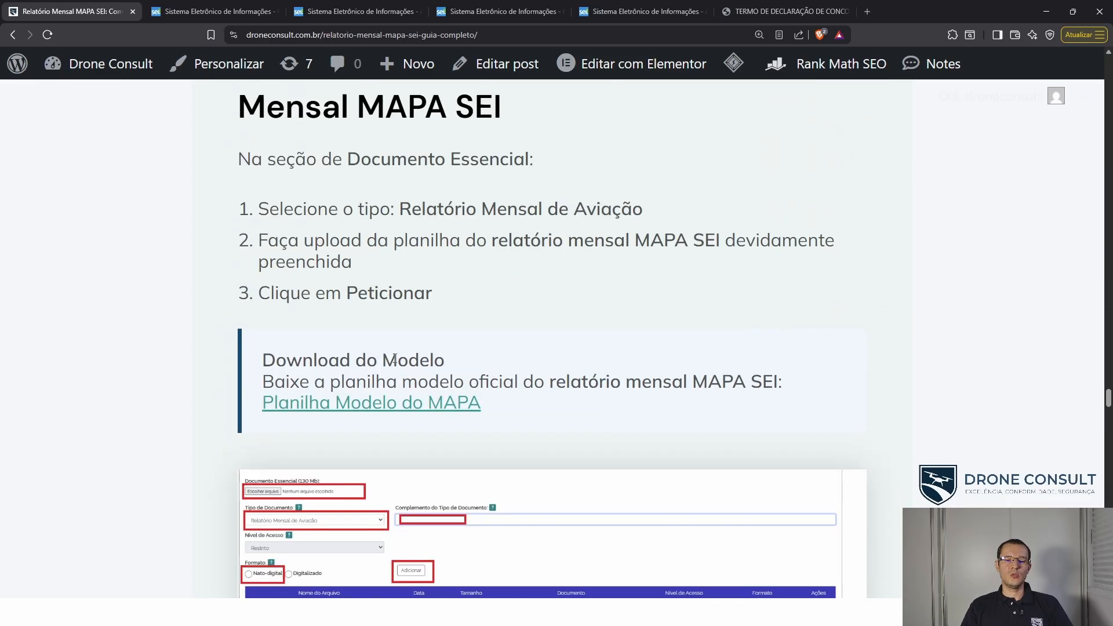
{"action": "scroll", "coordinate": [420, 357], "scroll_direction": "down", "scroll_amount": 2}
{"action": "scroll", "coordinate": [515, 354], "scroll_direction": "down", "scroll_amount": 4}
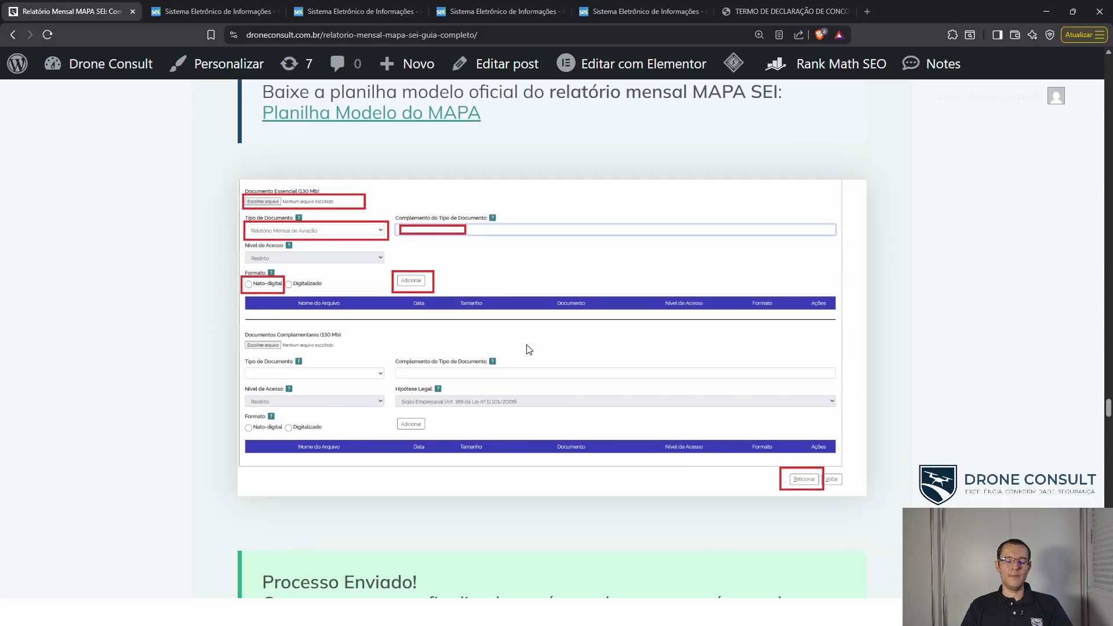
{"action": "scroll", "coordinate": [532, 350], "scroll_direction": "down", "scroll_amount": 14}
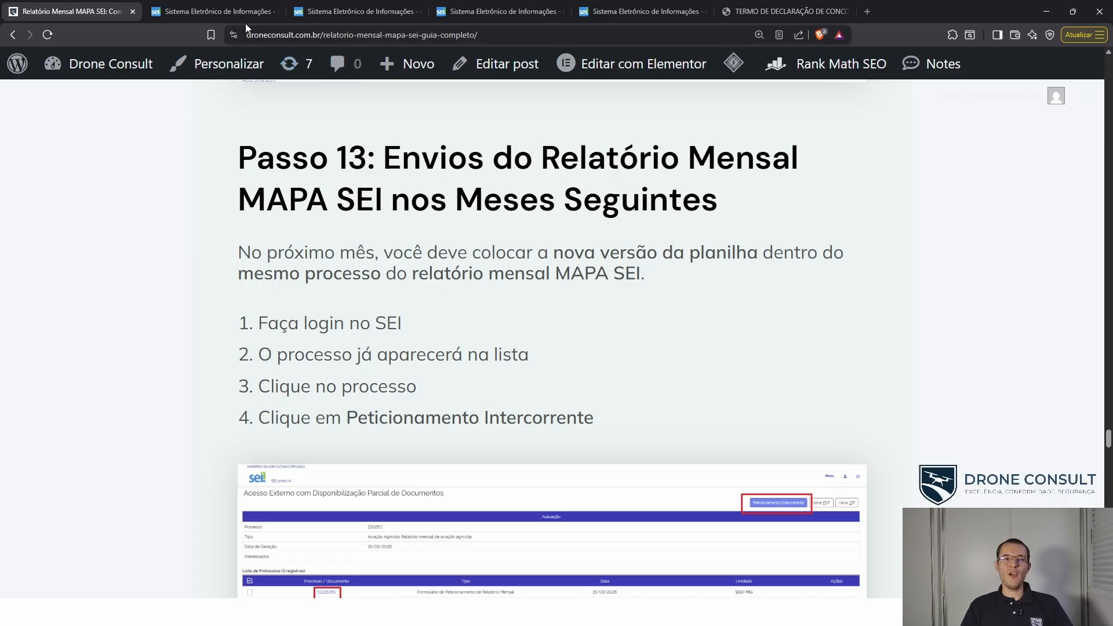
Step: Return to the SEI external access list, open the process released on 15/03/2026 and start a Peticionamento Intercorrente for it
{"action": "left_click", "coordinate": [232, 11]}
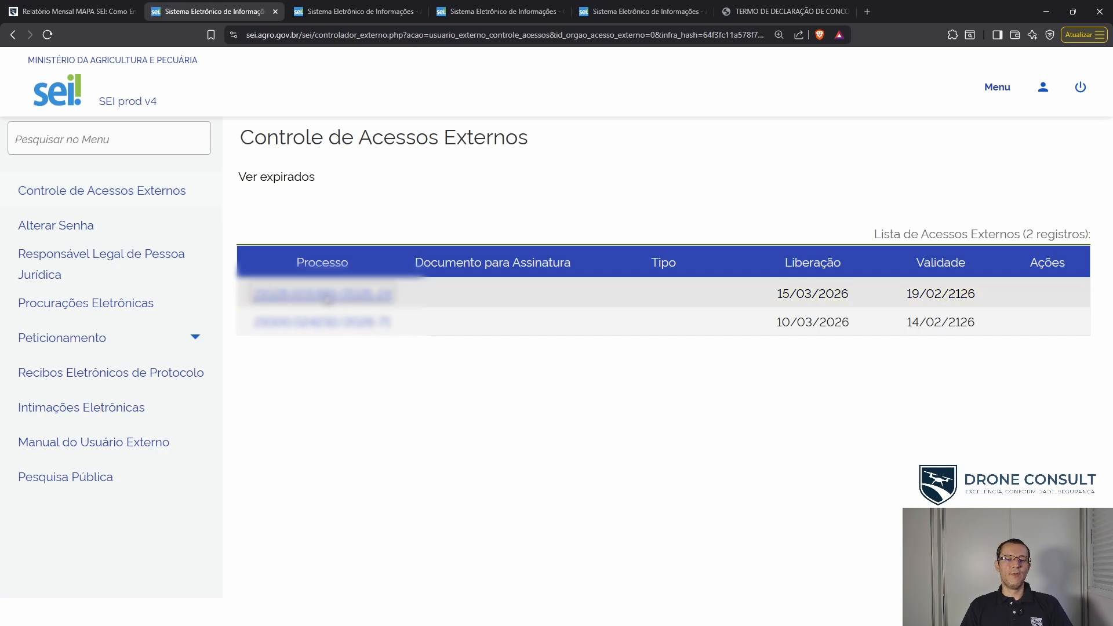
{"action": "left_click", "coordinate": [326, 300]}
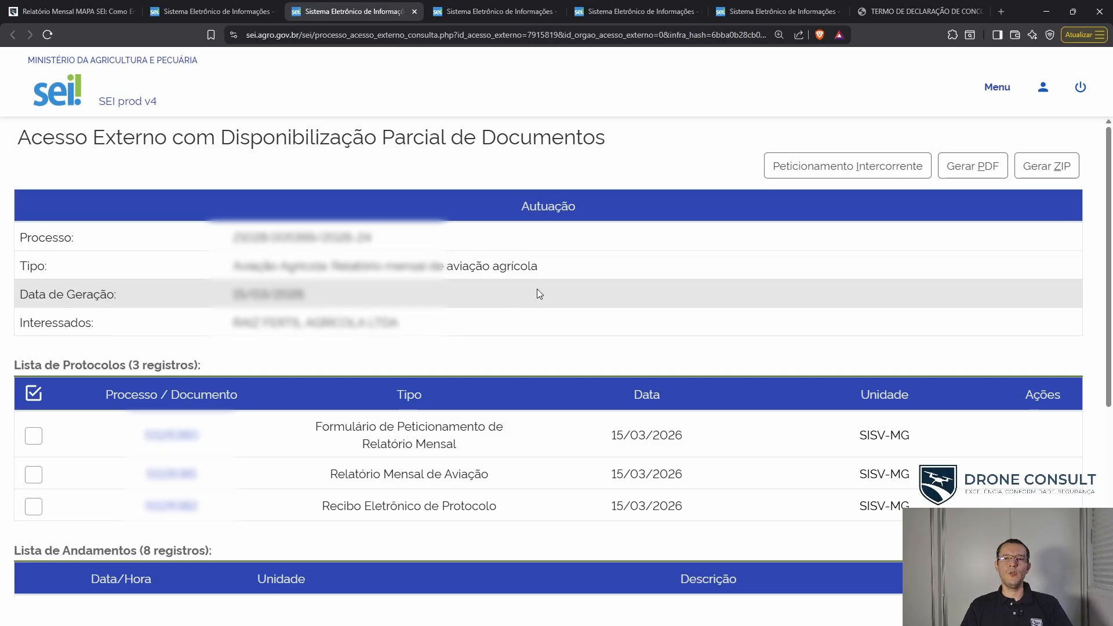
{"action": "left_click", "coordinate": [866, 174]}
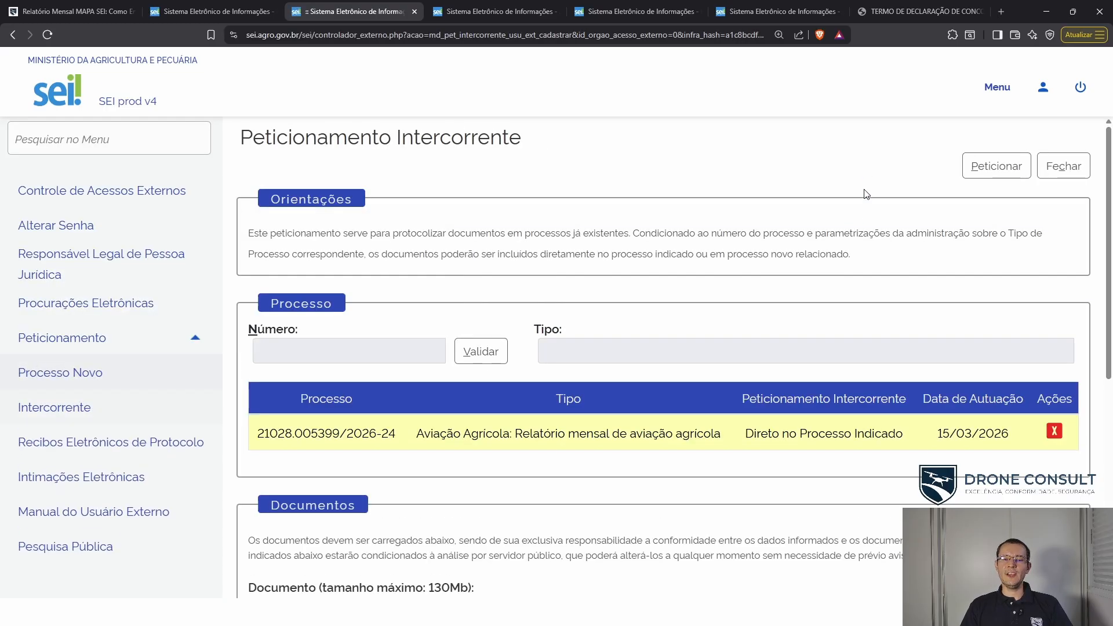
Step: Review the Processo and Documentos sections of the intercurrent petition, then open the document file chooser and cancel it
{"action": "scroll", "coordinate": [850, 250], "scroll_direction": "down", "scroll_amount": 2}
{"action": "scroll", "coordinate": [851, 250], "scroll_direction": "down", "scroll_amount": 3}
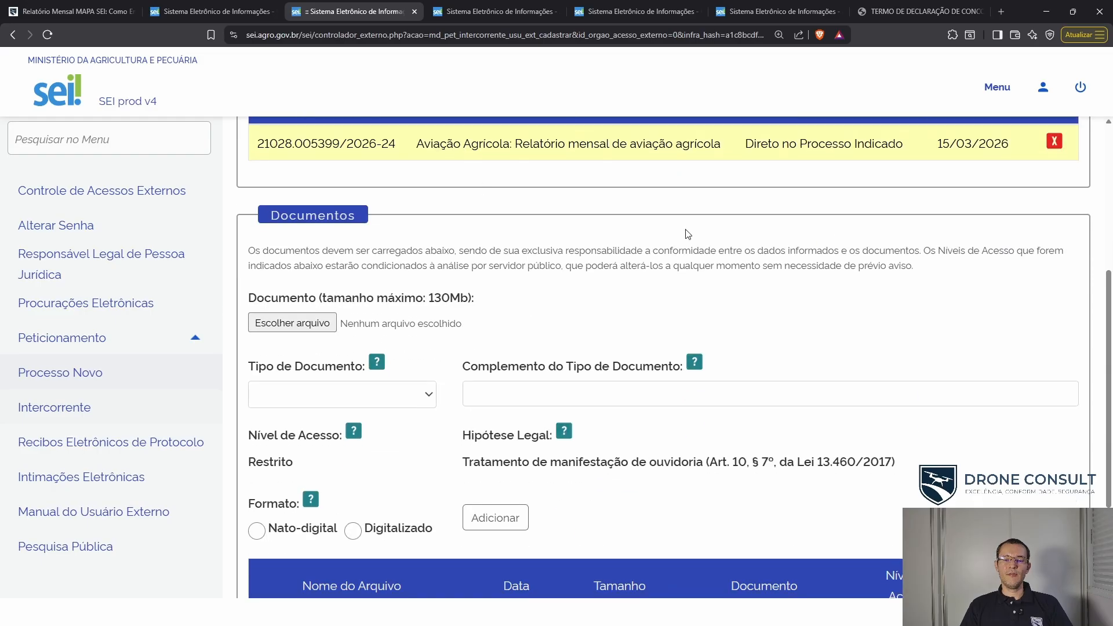
{"action": "scroll", "coordinate": [419, 209], "scroll_direction": "up", "scroll_amount": 1}
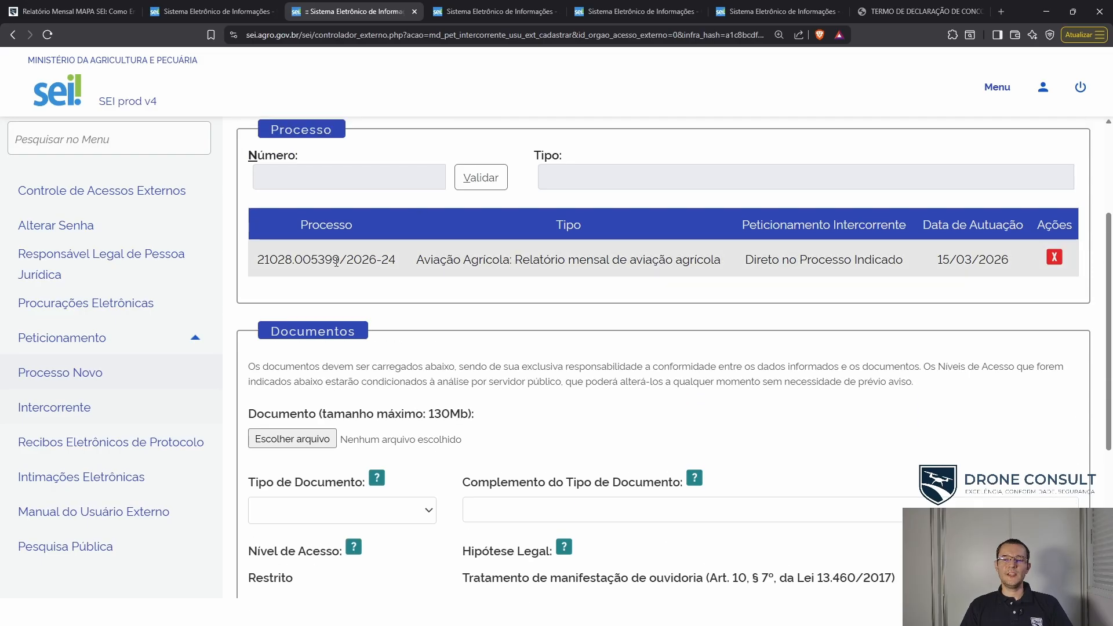
{"action": "scroll", "coordinate": [458, 266], "scroll_direction": "down", "scroll_amount": 2}
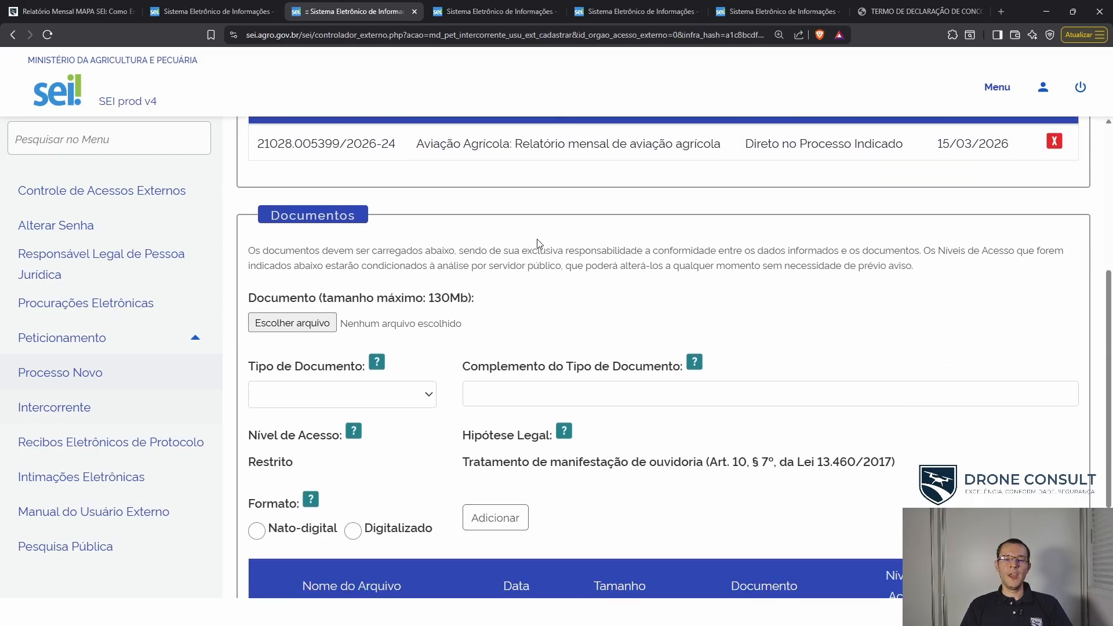
{"action": "scroll", "coordinate": [499, 313], "scroll_direction": "up", "scroll_amount": 3}
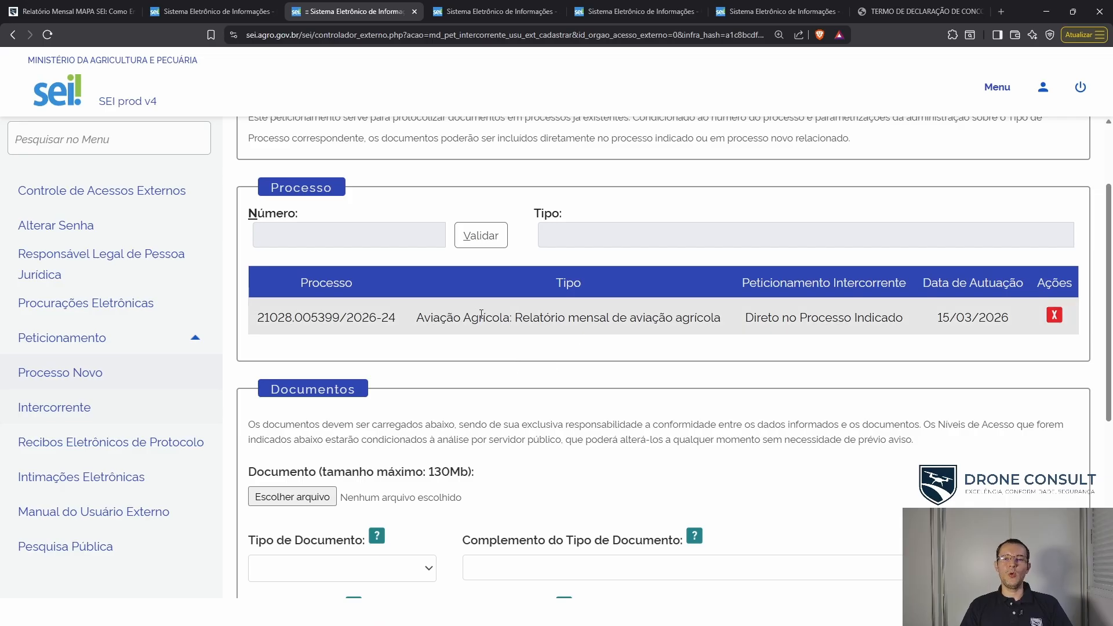
{"action": "scroll", "coordinate": [481, 313], "scroll_direction": "down", "scroll_amount": 1}
{"action": "scroll", "coordinate": [500, 325], "scroll_direction": "down", "scroll_amount": 3}
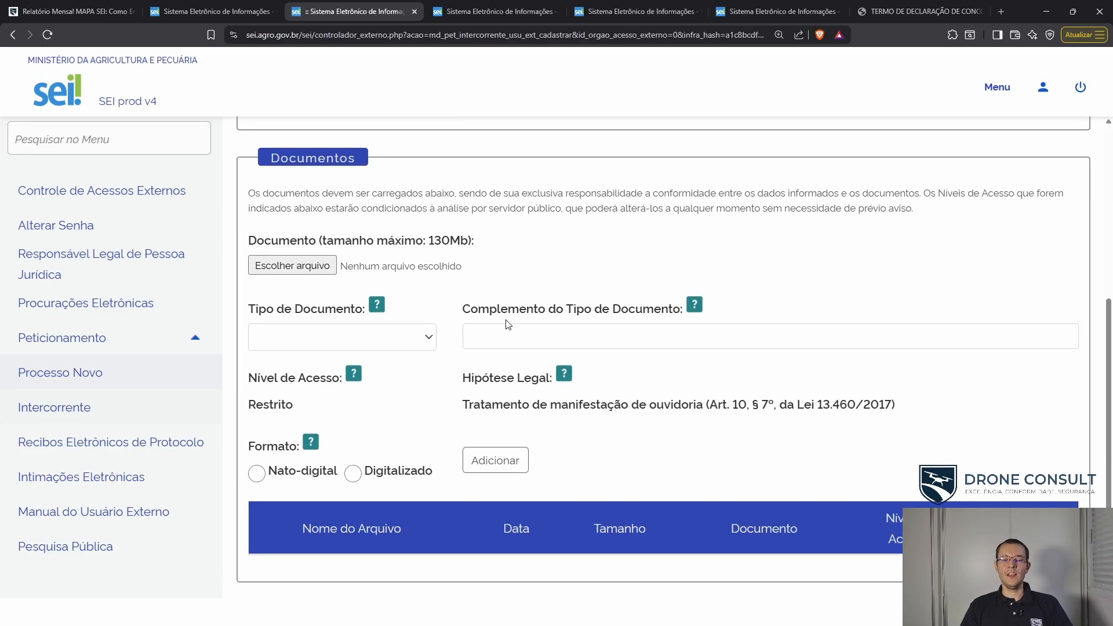
{"action": "left_click", "coordinate": [316, 272]}
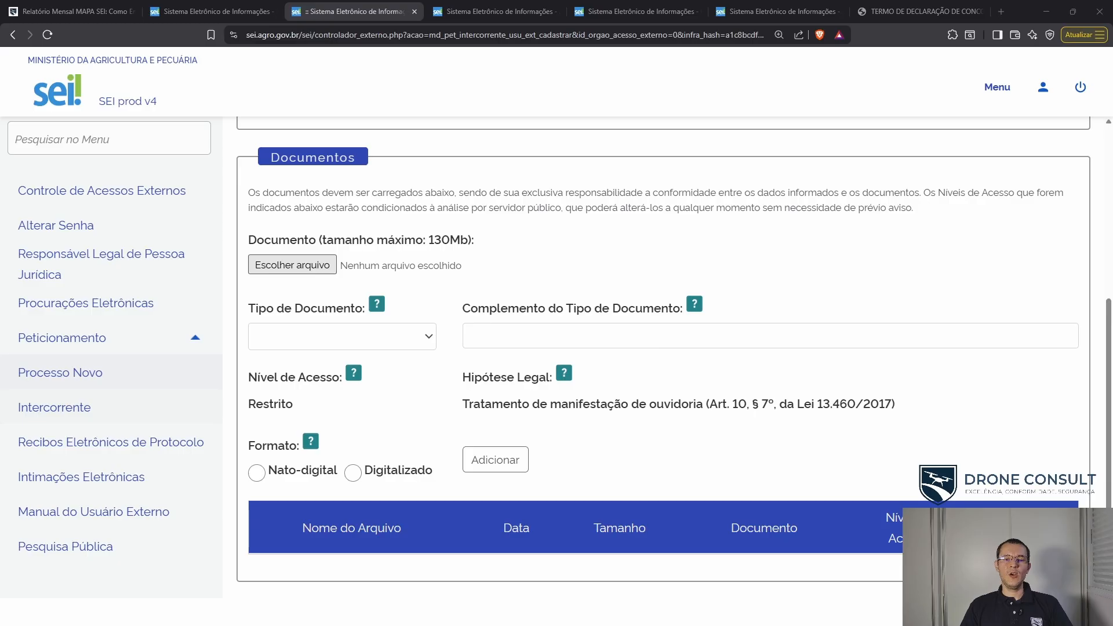
{"action": "left_click", "coordinate": [779, 332]}
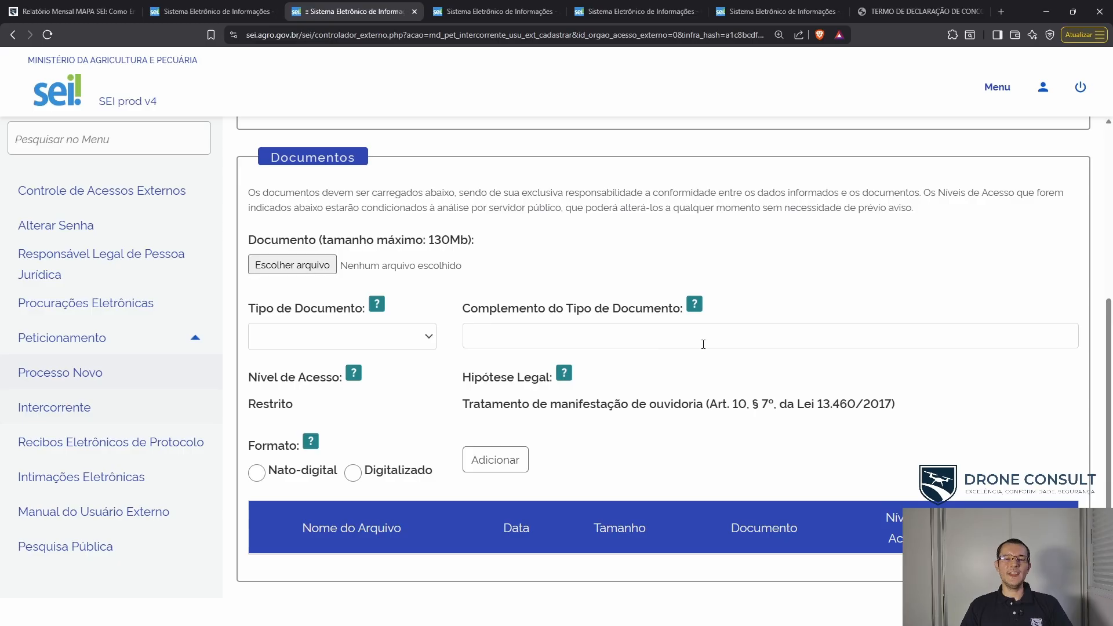
Step: Set the intercurrent document's type to Relatório Mensal de Aviação, its complement to "Março" and its format to Nato-digital
{"action": "left_click", "coordinate": [378, 345]}
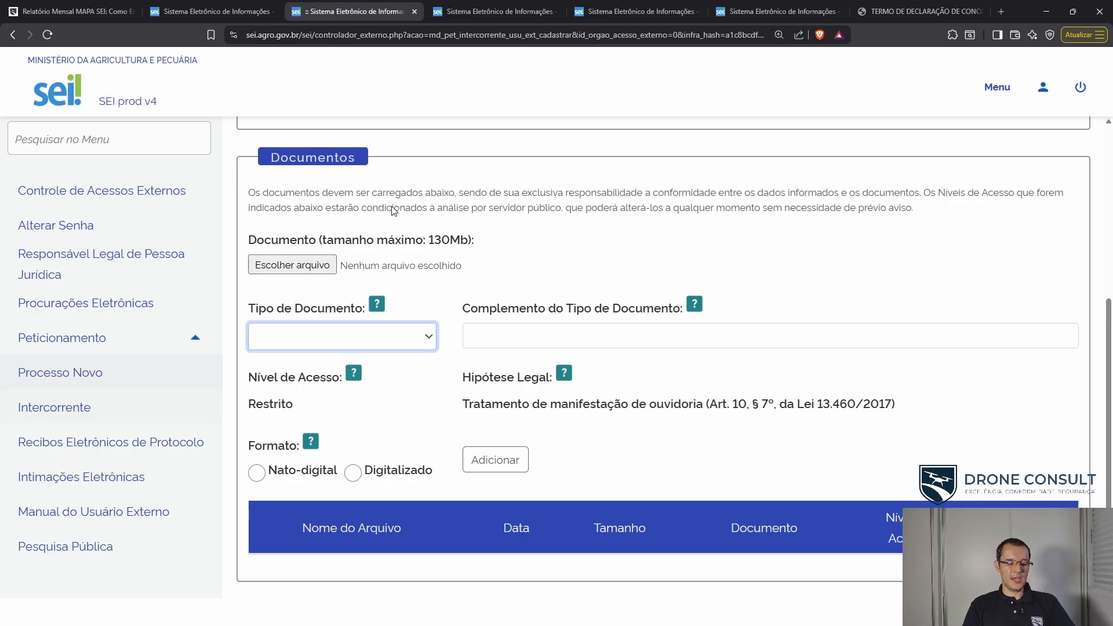
{"action": "type", "text": "relat"}
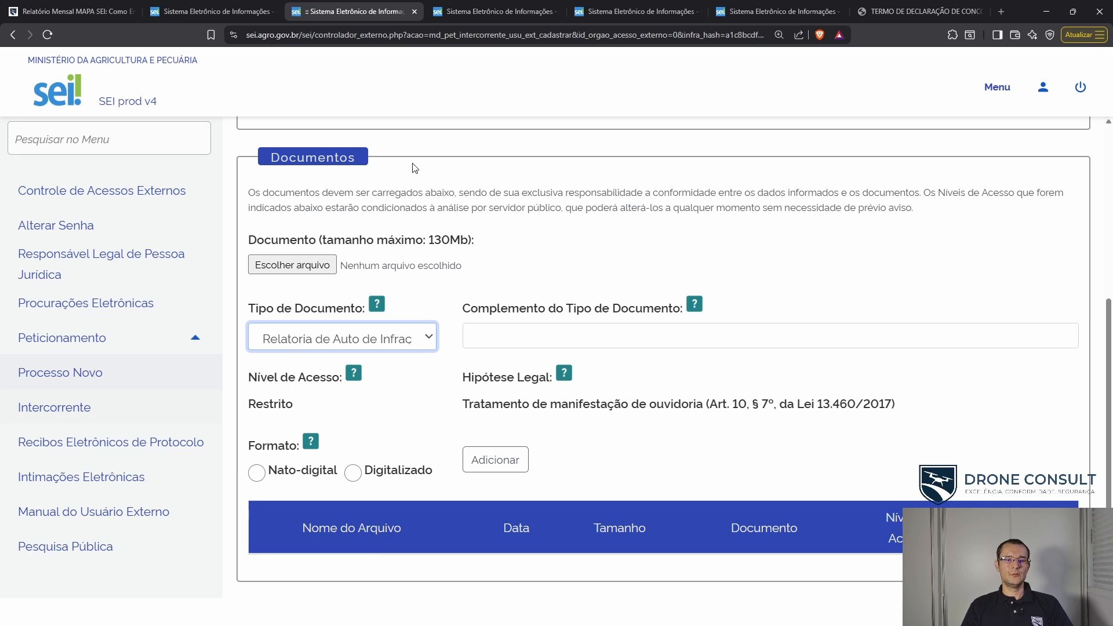
{"action": "left_click", "coordinate": [385, 145]}
{"action": "left_click", "coordinate": [472, 397]}
{"action": "left_click", "coordinate": [507, 340]}
{"action": "type", "text": "Mar"}
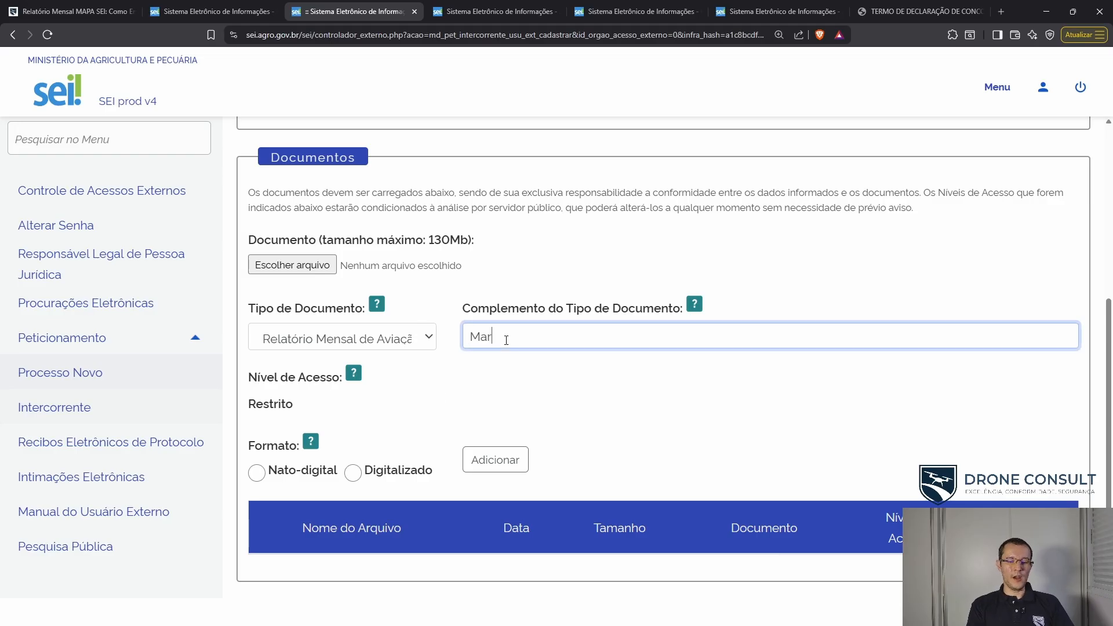
{"action": "type", "text": "co"}
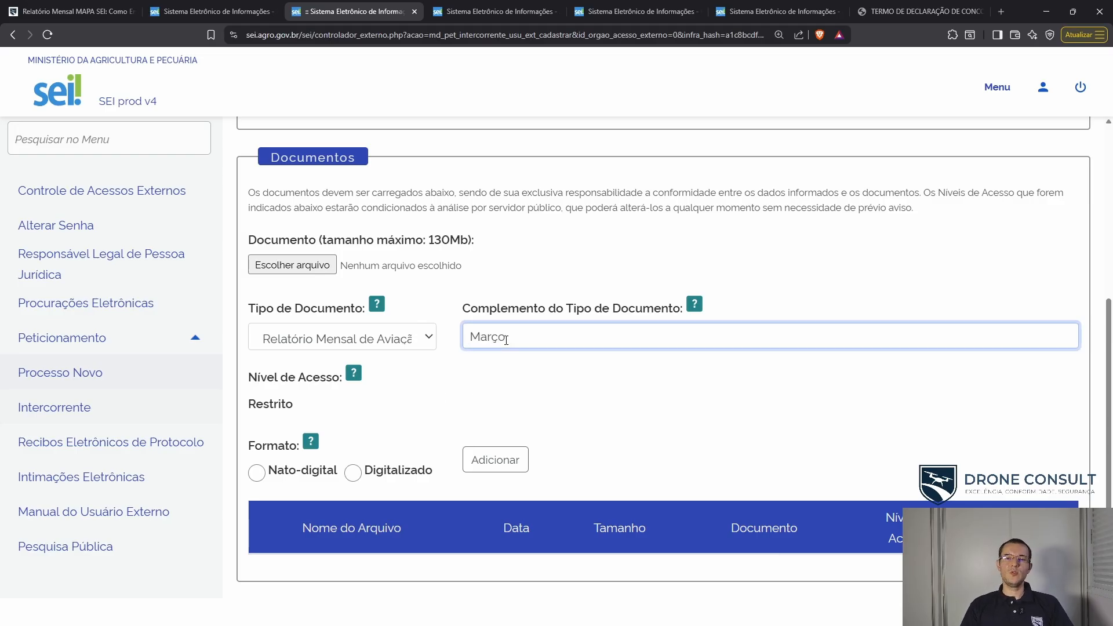
{"action": "left_click", "coordinate": [522, 394]}
{"action": "scroll", "coordinate": [504, 391], "scroll_direction": "down", "scroll_amount": 2}
{"action": "left_click", "coordinate": [257, 370]}
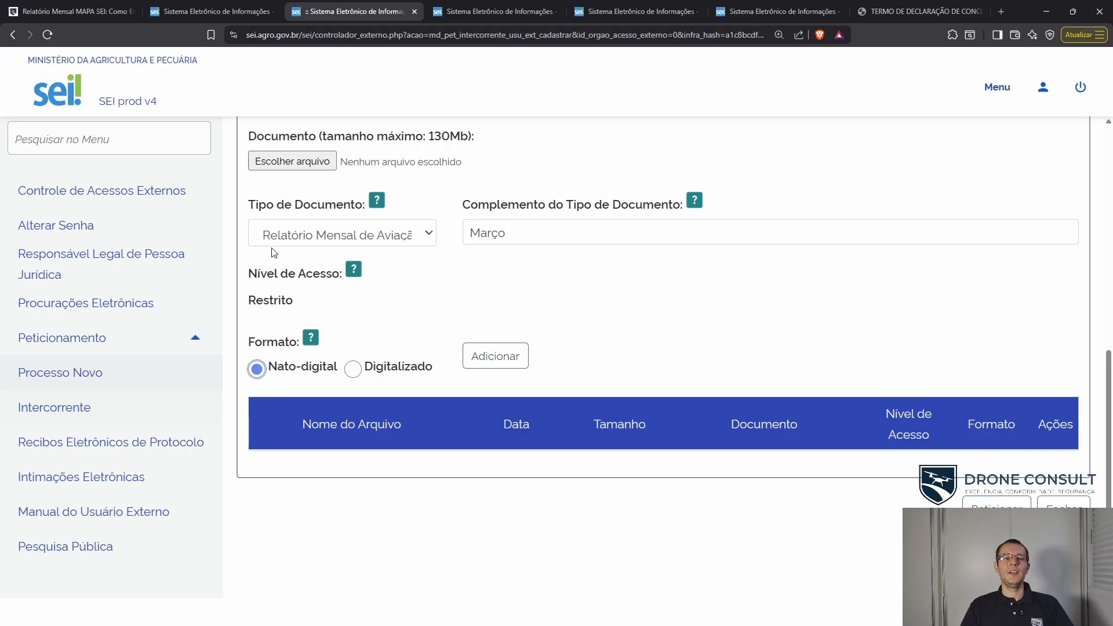
Step: Reopen the process released on 15/03/2026 from Controle de Acessos Externos and examine its Lista de Protocolos and Lista de Andamentos
{"action": "left_click", "coordinate": [174, 190]}
{"action": "left_click", "coordinate": [328, 297]}
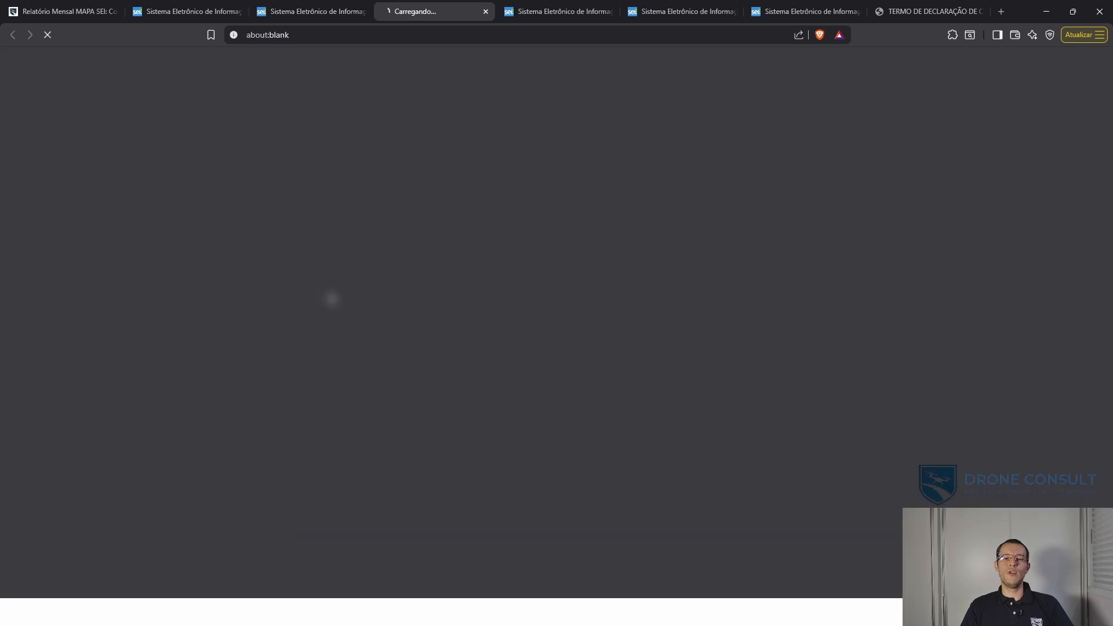
{"action": "scroll", "coordinate": [356, 299], "scroll_direction": "down", "scroll_amount": 3}
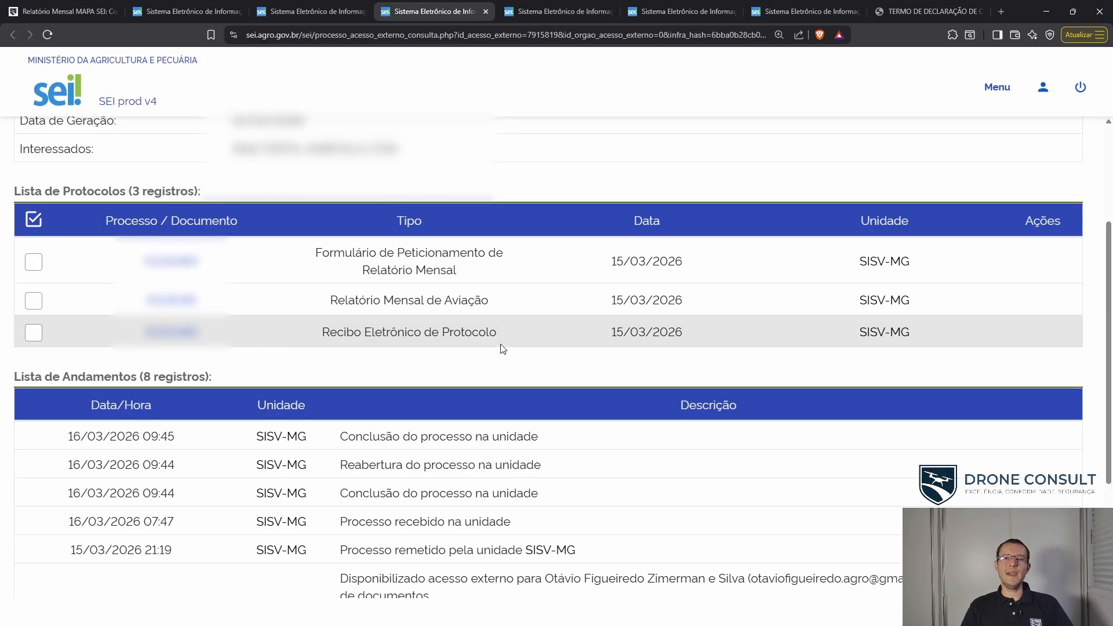
{"action": "scroll", "coordinate": [506, 347], "scroll_direction": "up", "scroll_amount": 2}
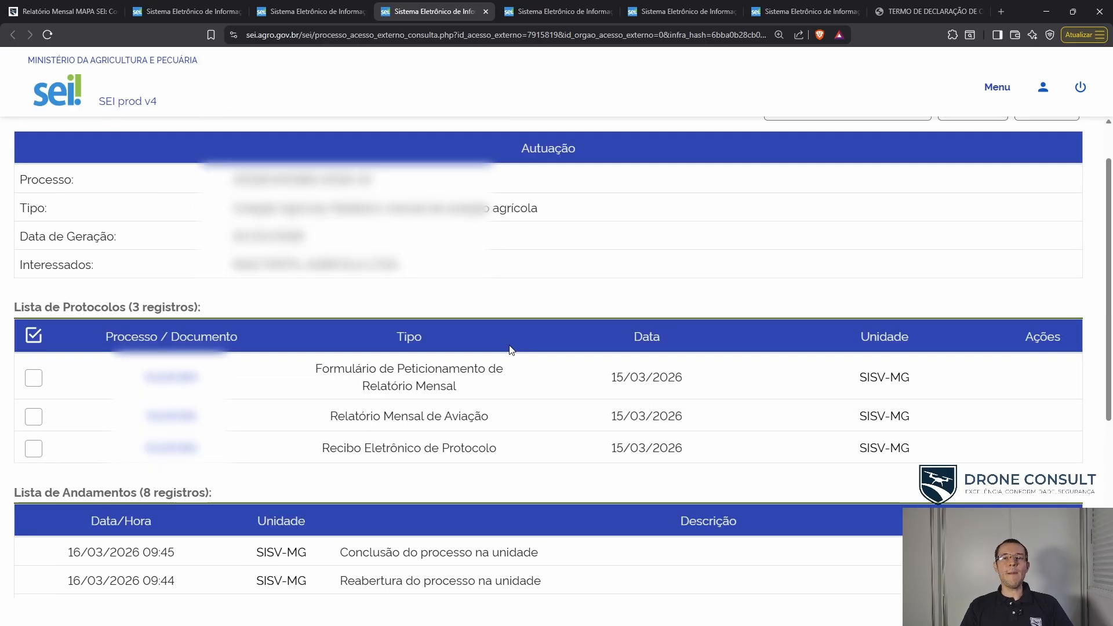